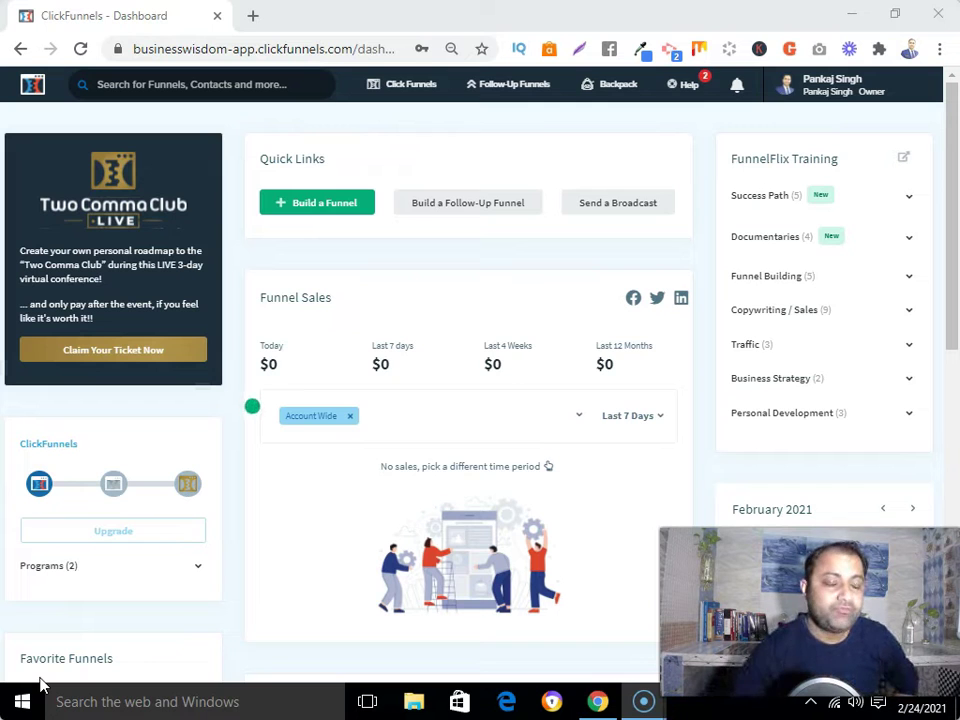
Open the Funnels list in a new browser tab and switch to it.
mouse_move(387, 107)
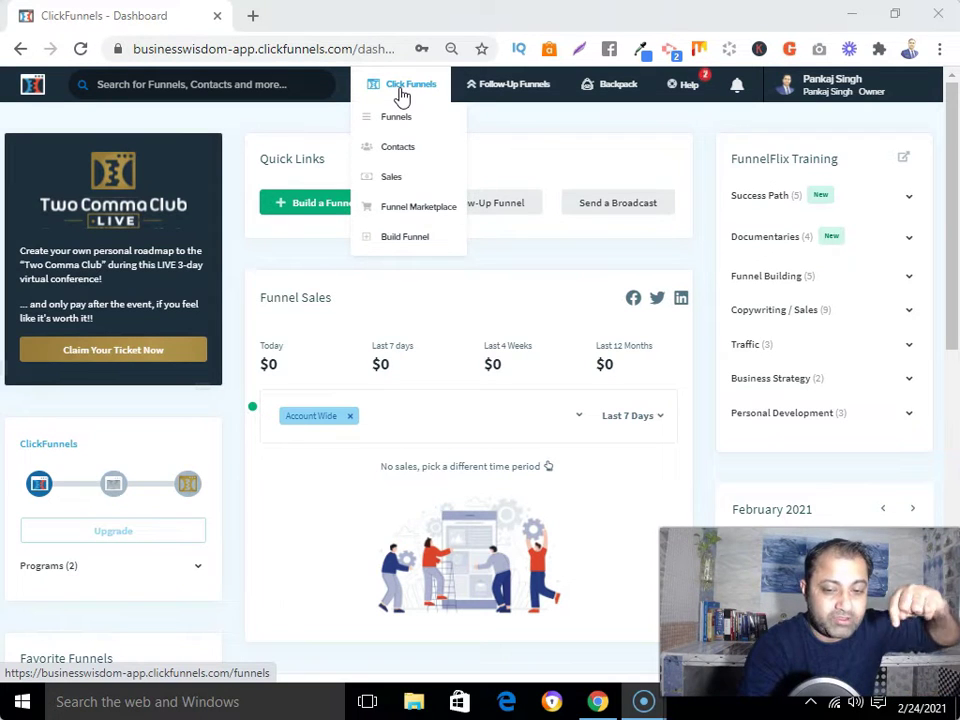
click(401, 90)
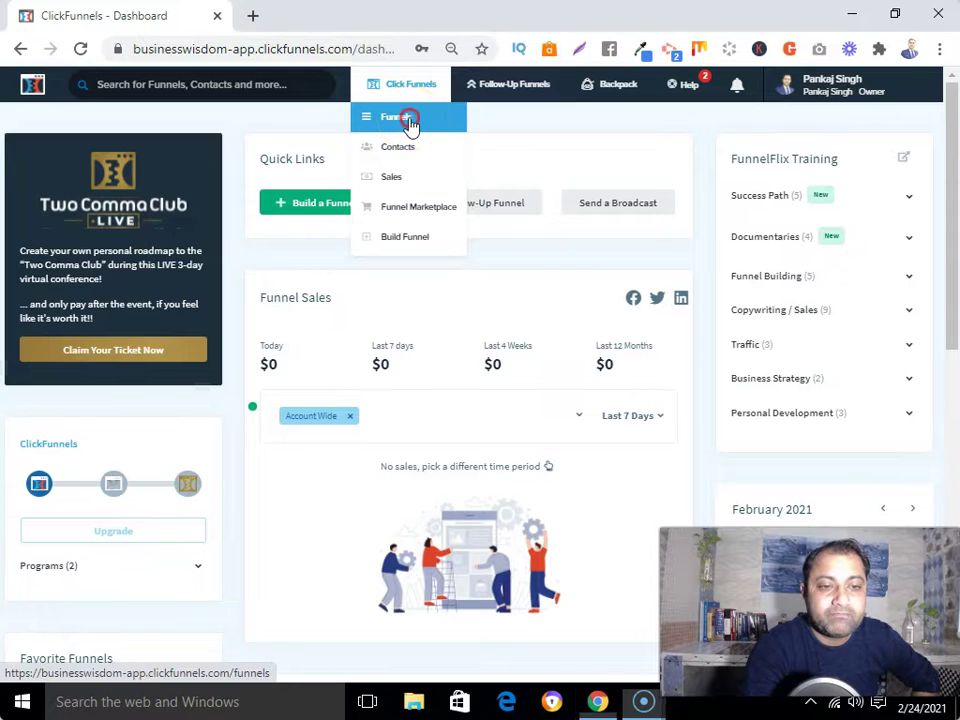
right_click(410, 124)
click(440, 135)
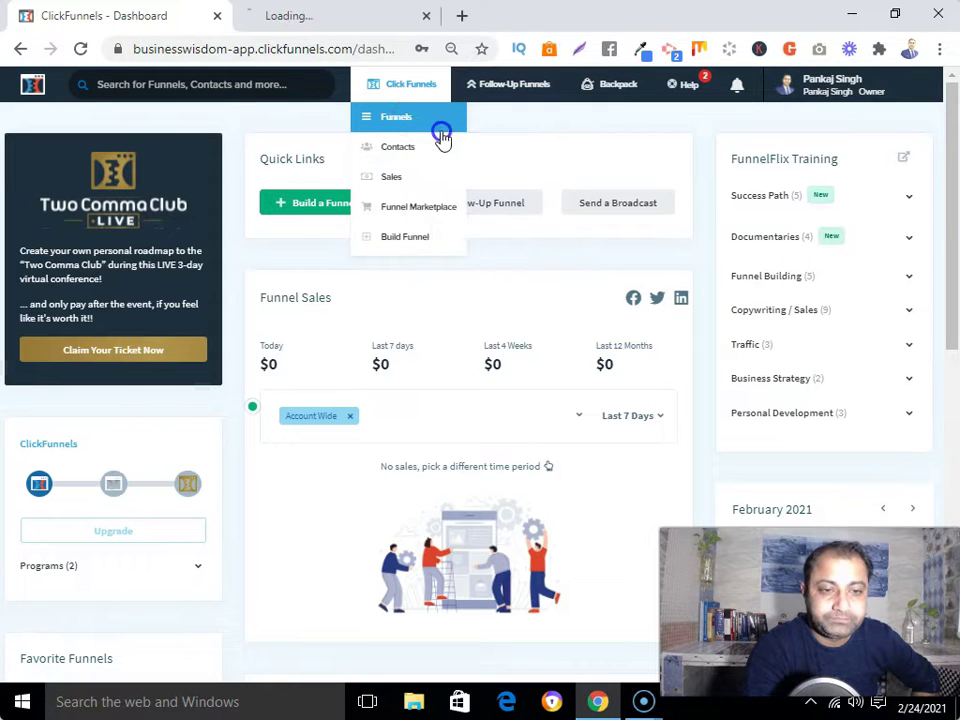
click(328, 16)
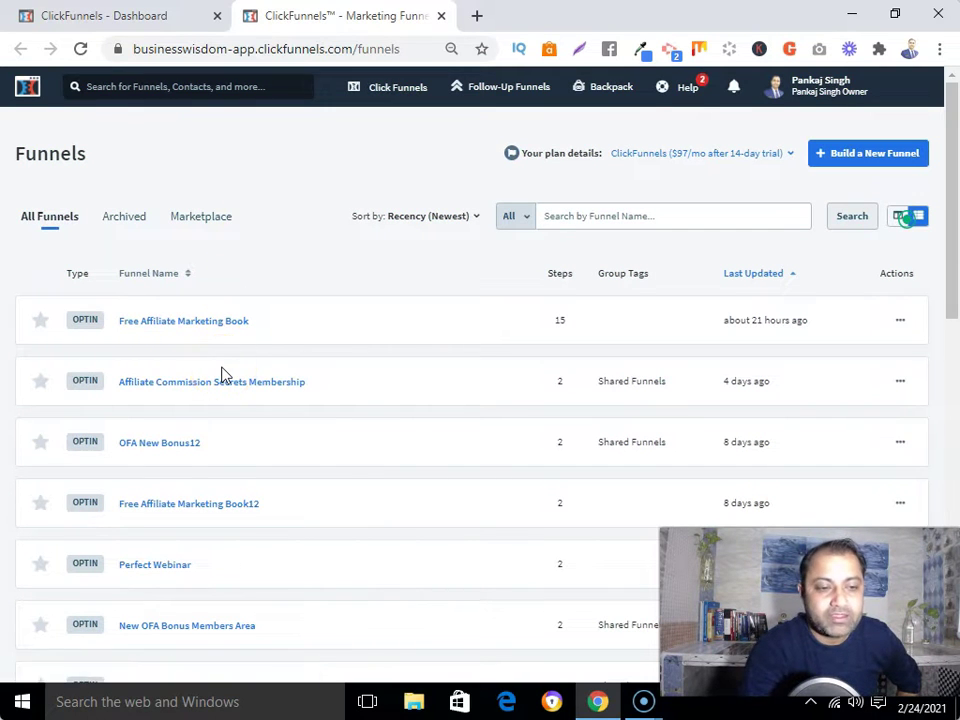
Open the OFA New Bonus12 funnel in a new browser tab and switch to it.
scroll(222, 374, down, 1)
right_click(184, 354)
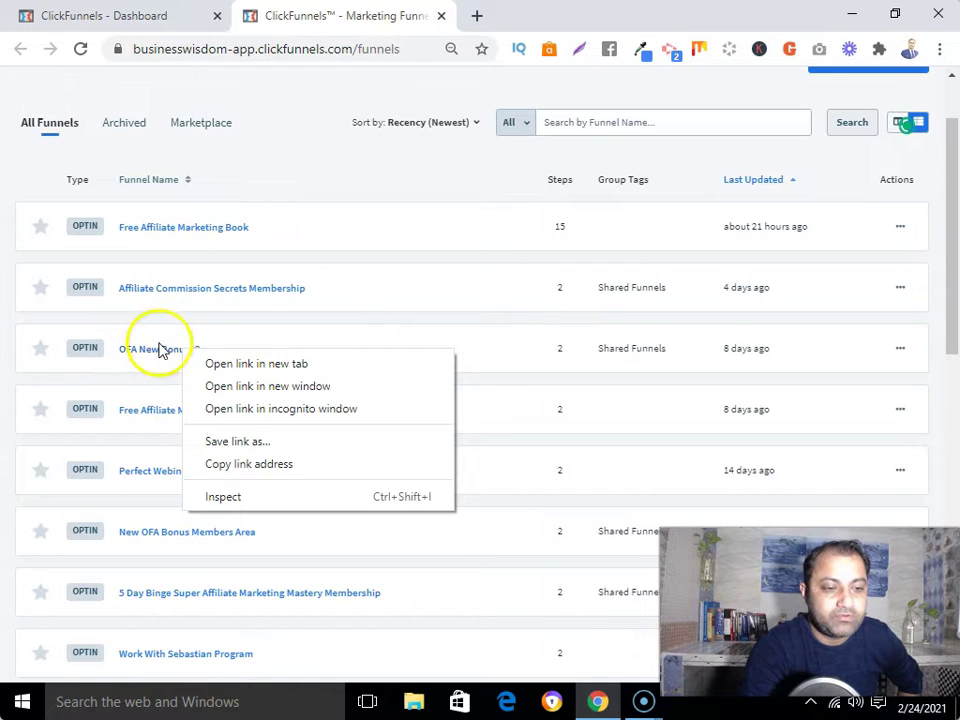
click(216, 366)
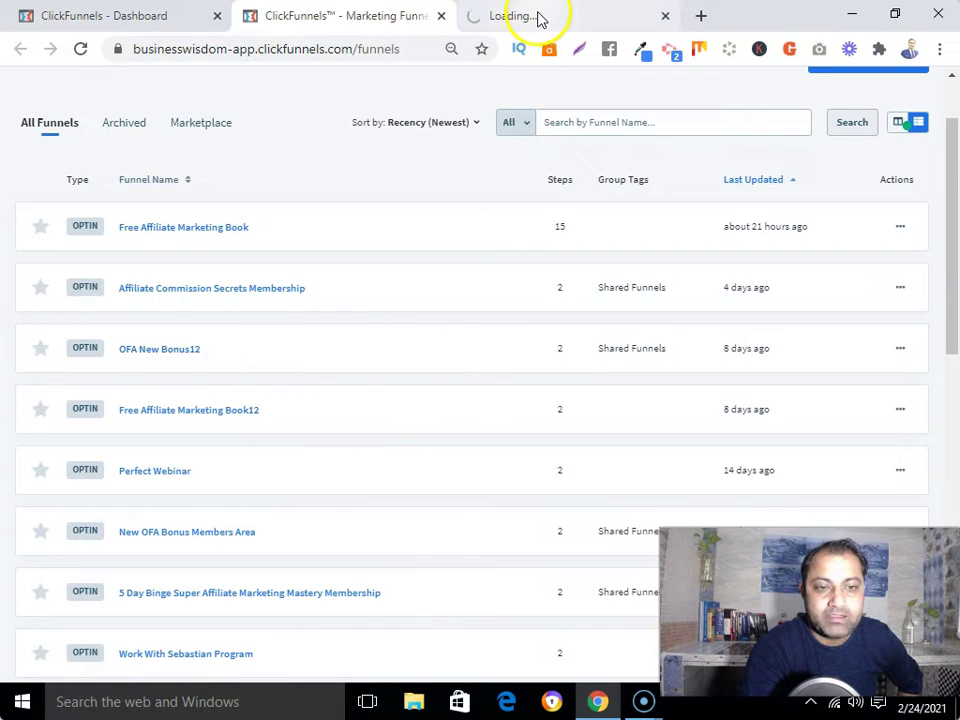
click(538, 17)
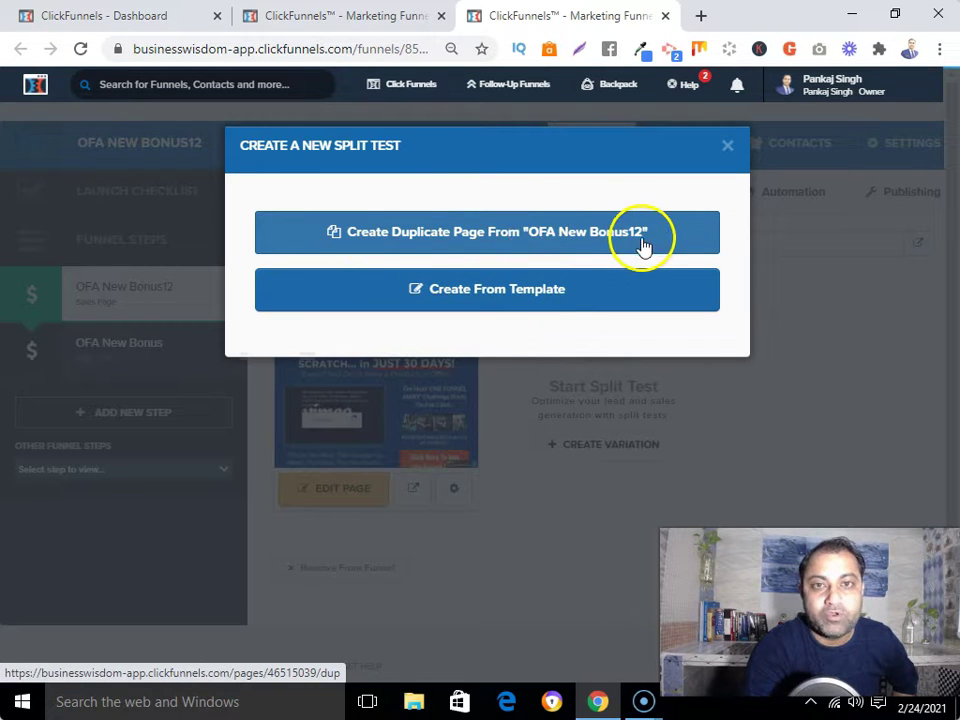
Create a split-test variation by duplicating the OFA New Bonus12 page, and open the variation in the page editor.
click(555, 248)
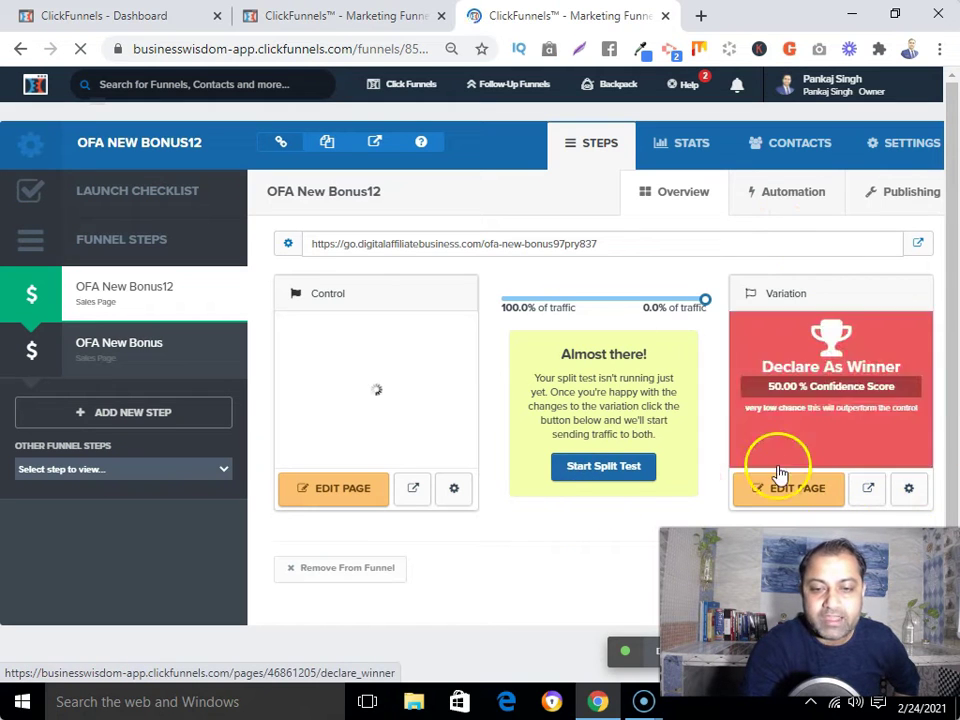
mouse_move(367, 420)
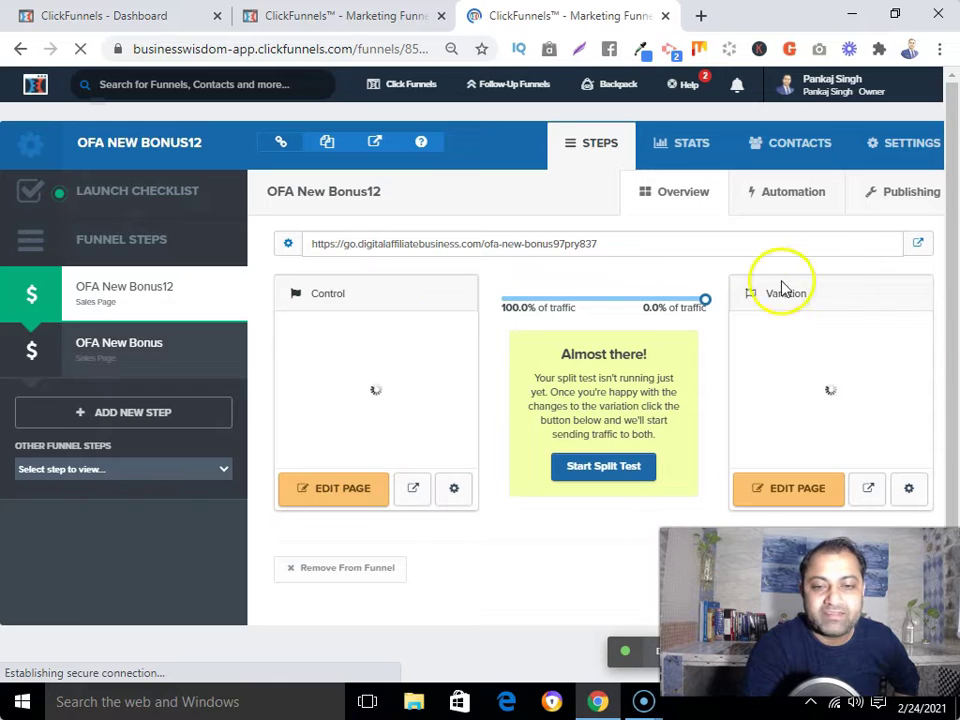
mouse_move(826, 366)
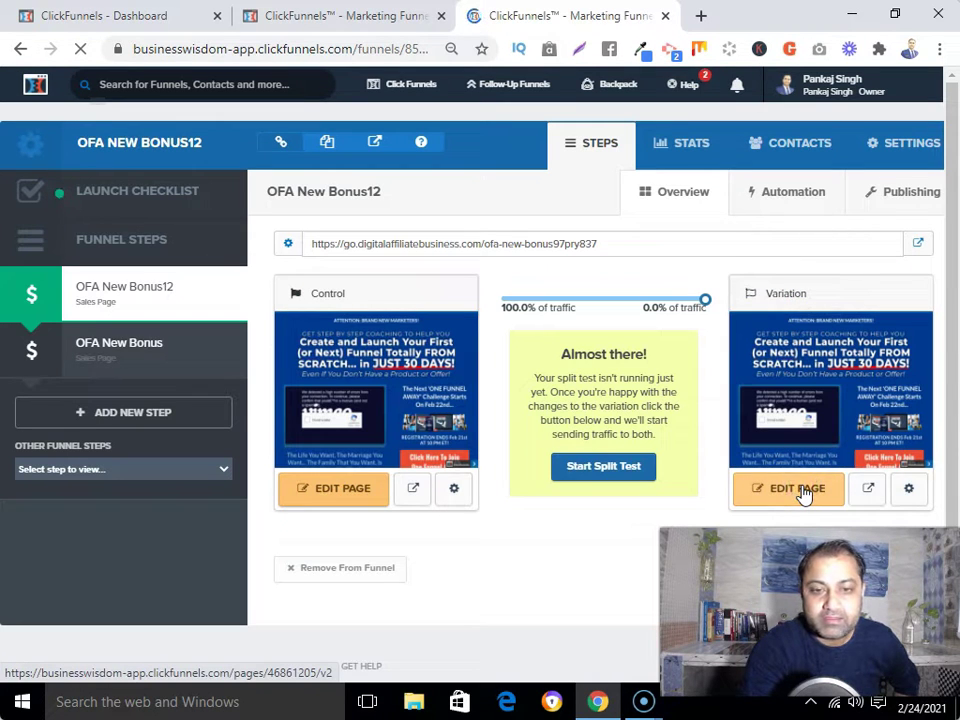
click(804, 494)
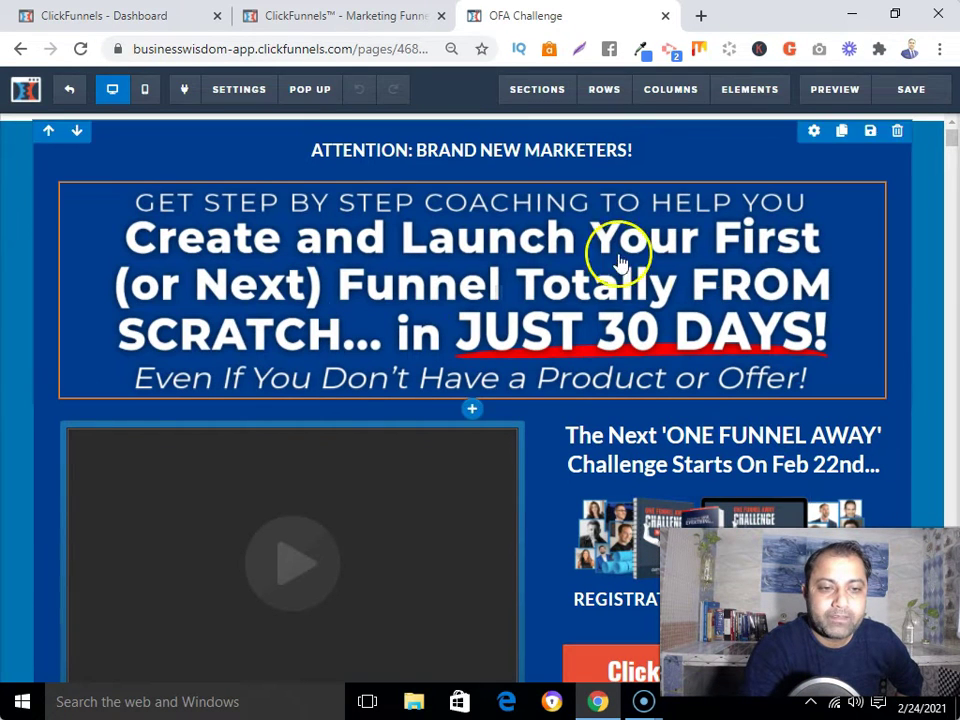
Insert "AFFILIATE" before "MARKETERS!" in the attention line above the main headline, and save the page.
click(528, 152)
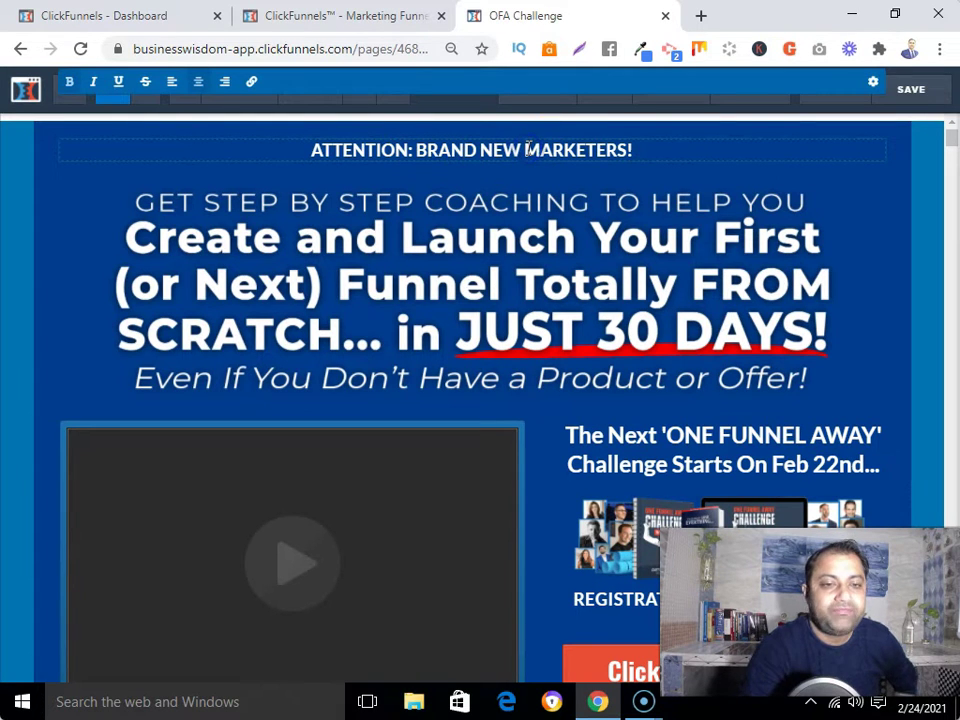
text(Affiliate)
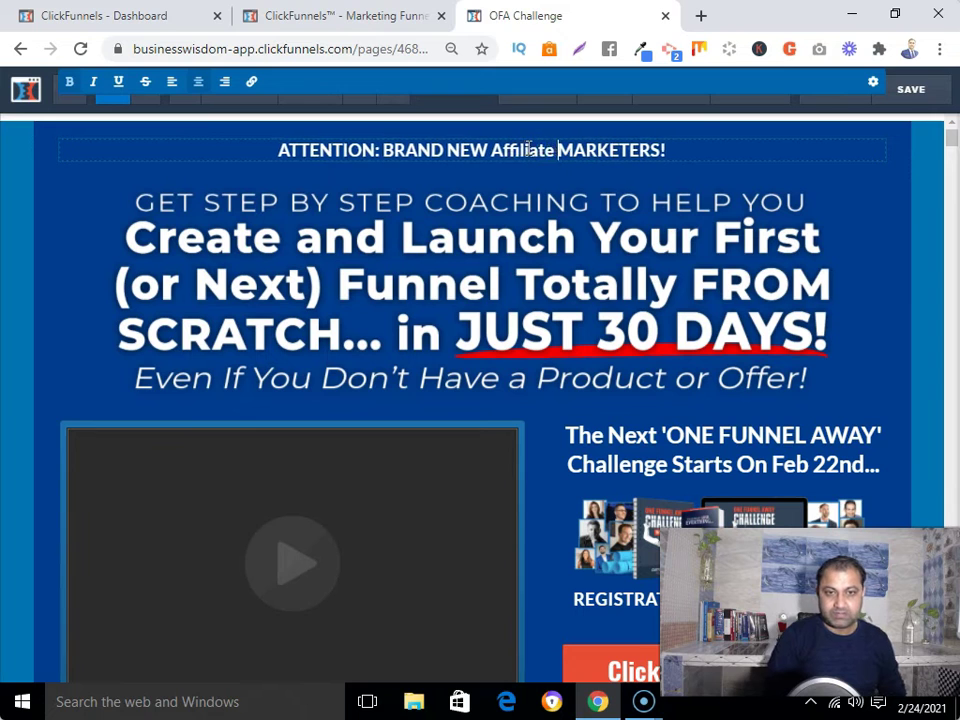
key(BackSpace)
key(BackSpace)
key(BackSpace)
key(BackSpace)
key(BackSpace)
key(BackSpace)
key(BackSpace)
key(BackSpace)
key(BackSpace)
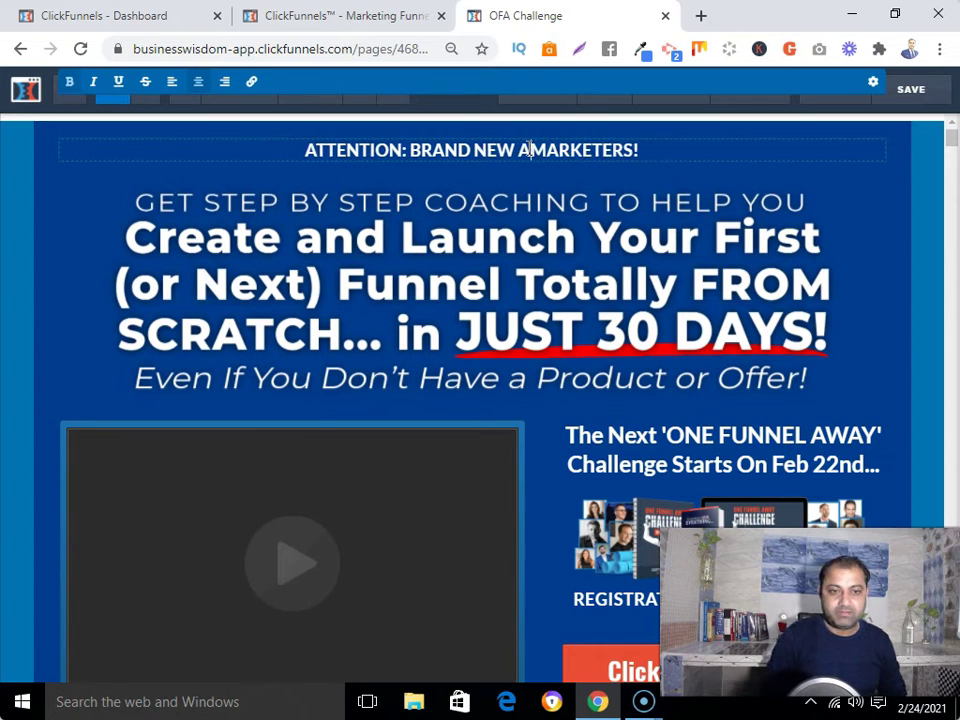
text(ffiliat)
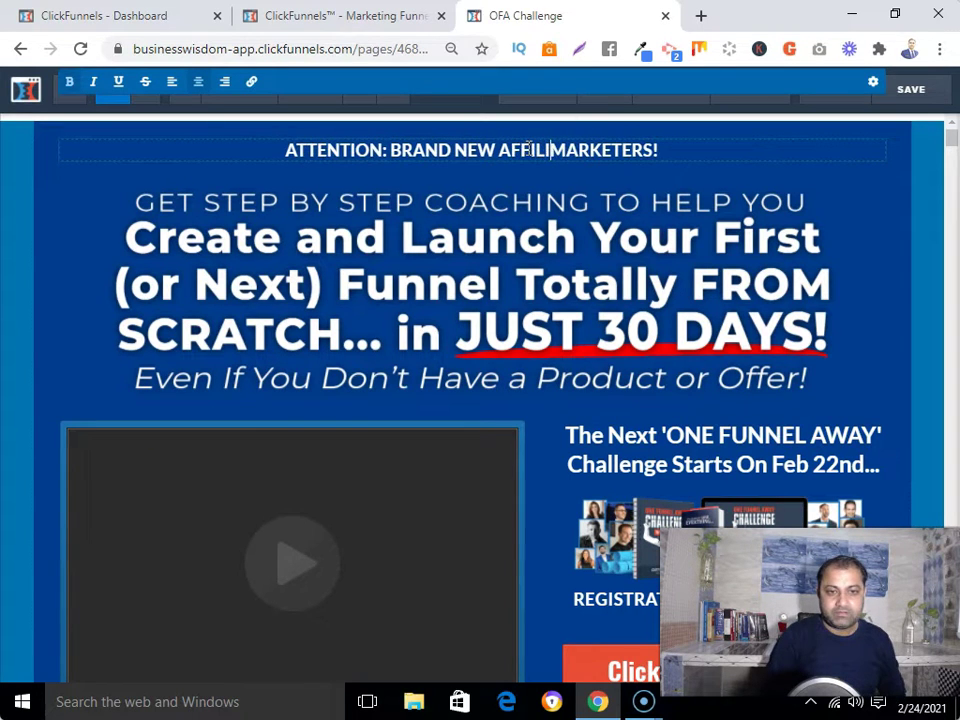
text(e)
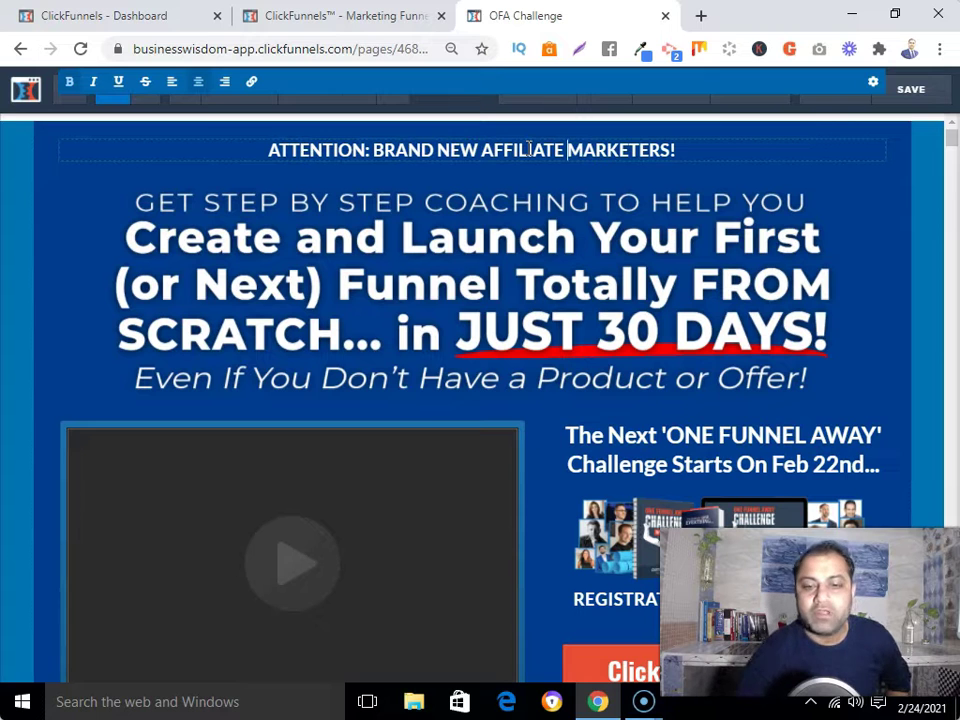
scroll(542, 456, down, 6)
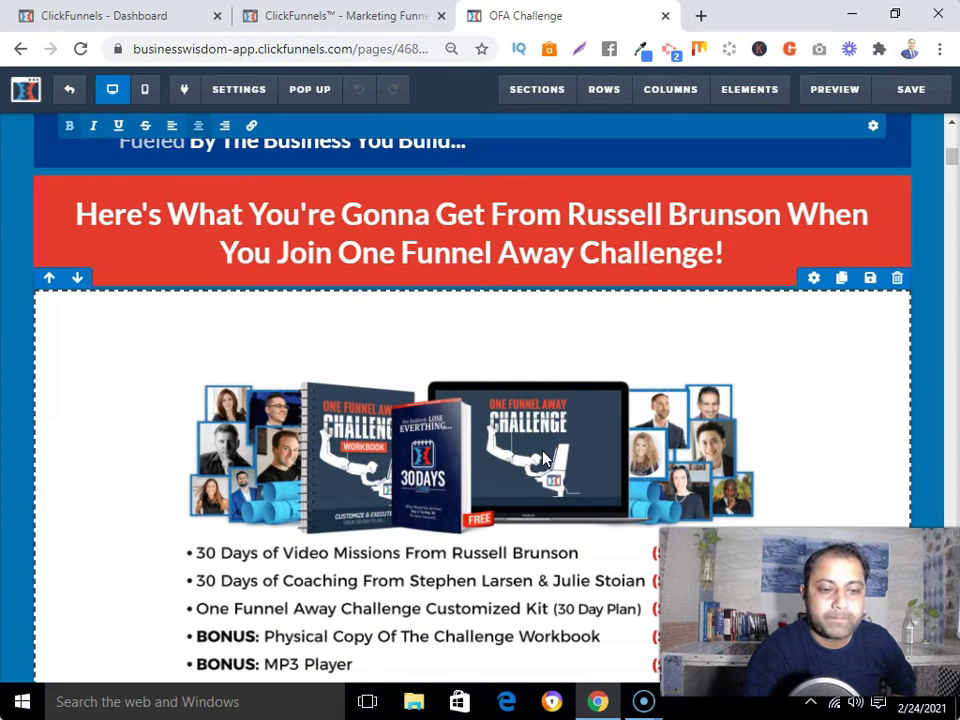
scroll(542, 458, up, 6)
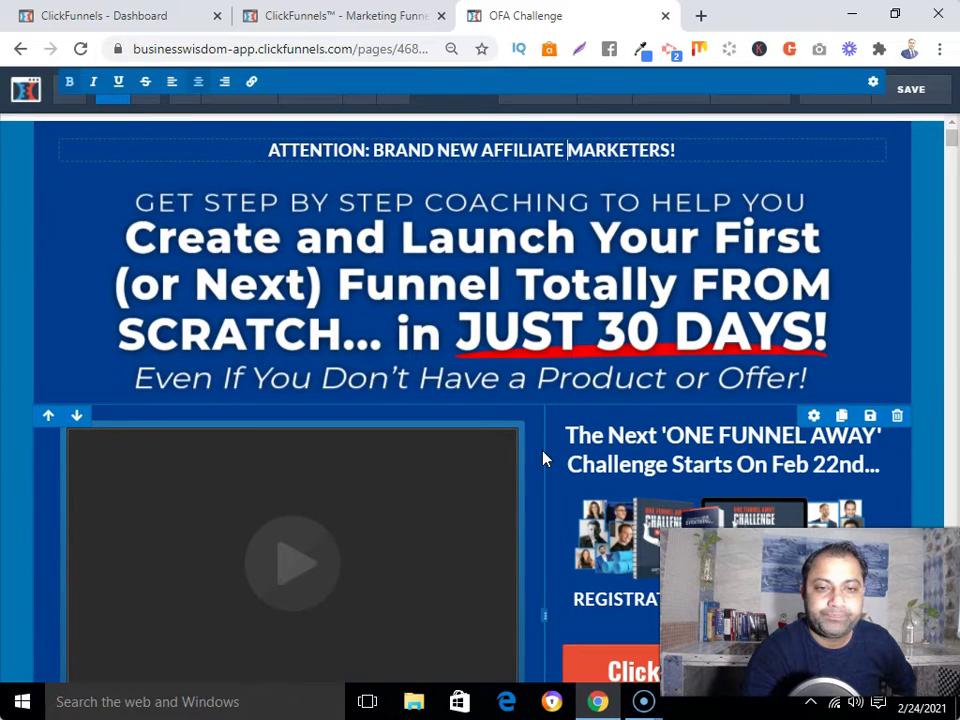
click(913, 90)
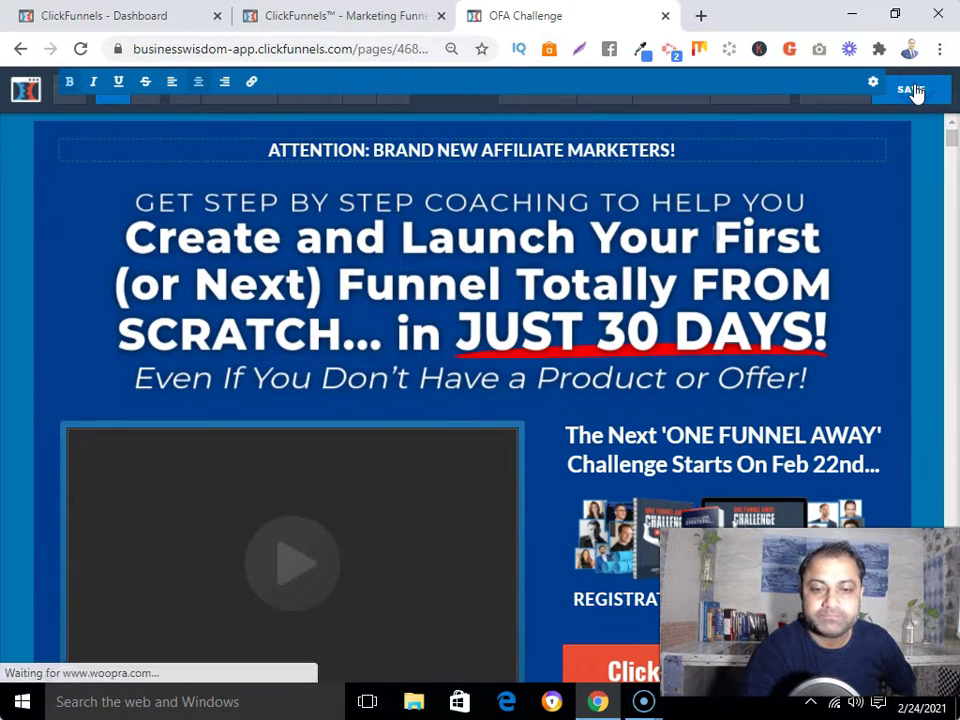
Review the variation page's sections, from the headline and registration block through the testimonials to the bonus offers.
scroll(767, 326, down, 3)
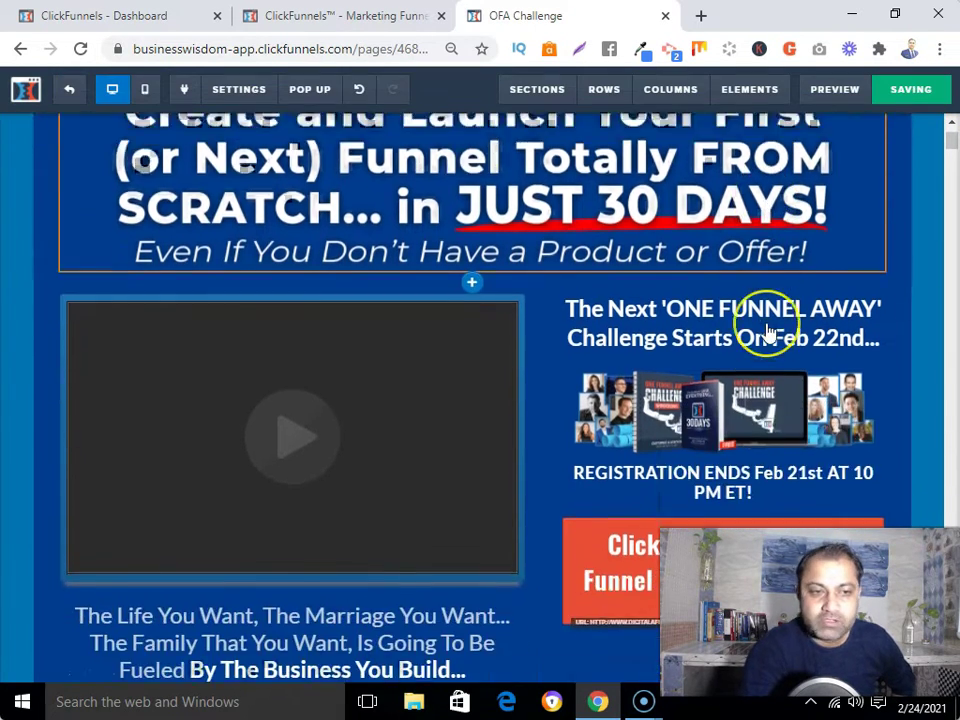
scroll(768, 330, up, 3)
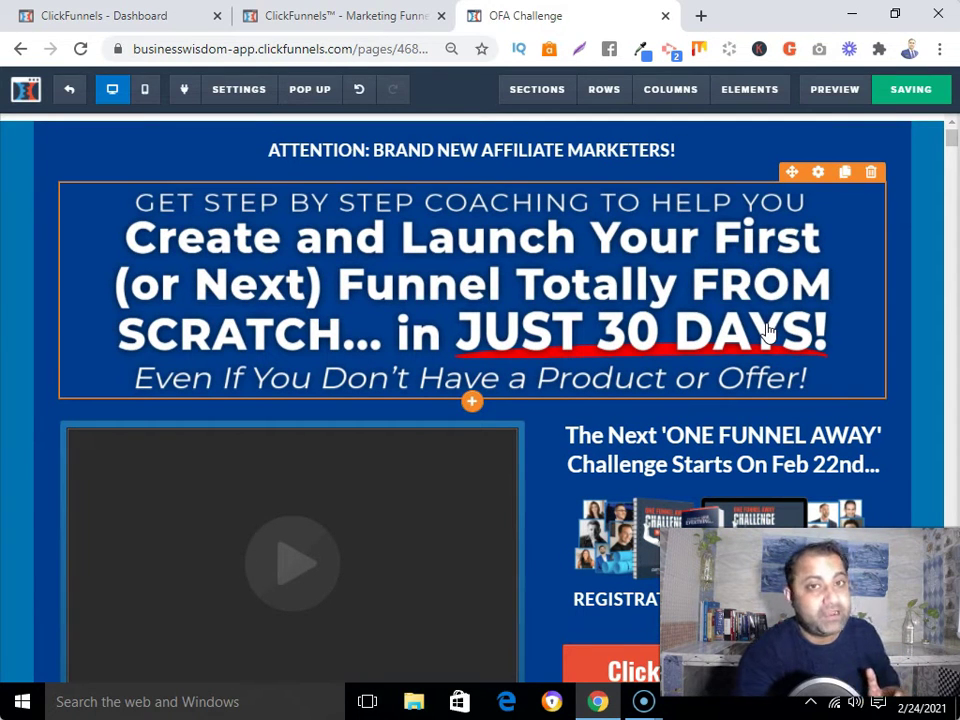
scroll(767, 330, down, 1)
scroll(767, 330, down, 2)
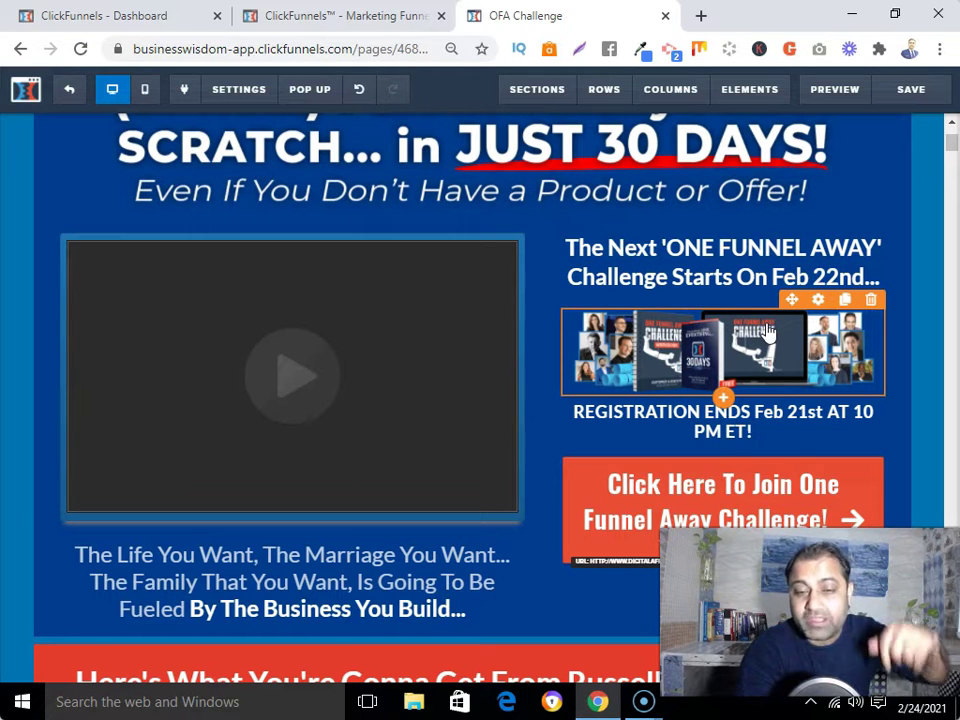
scroll(767, 332, down, 1)
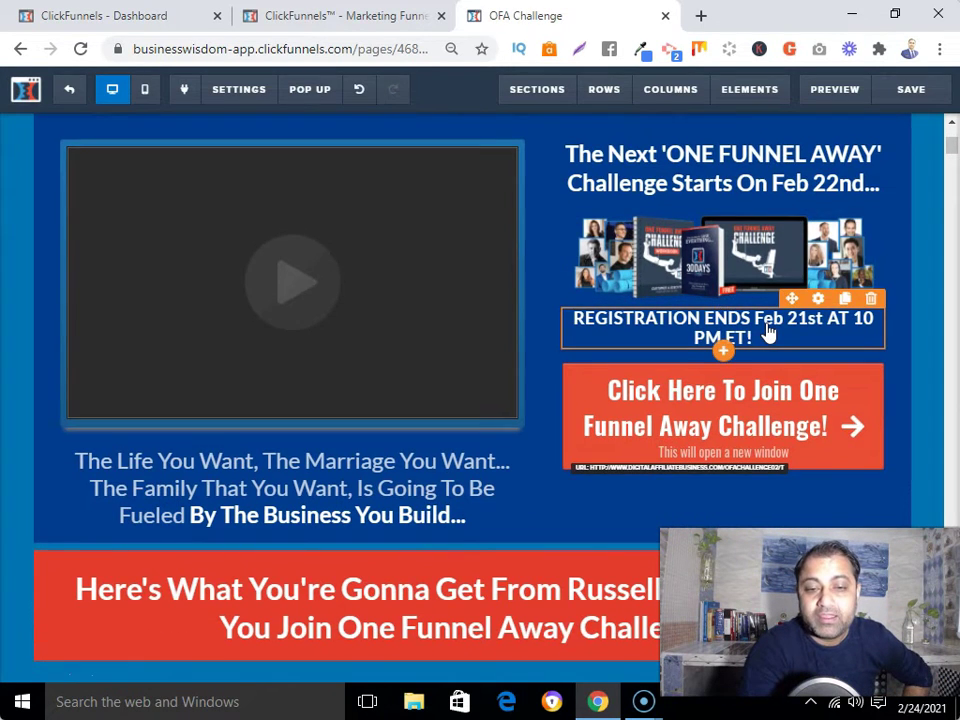
scroll(430, 365, down, 3)
scroll(433, 366, down, 15)
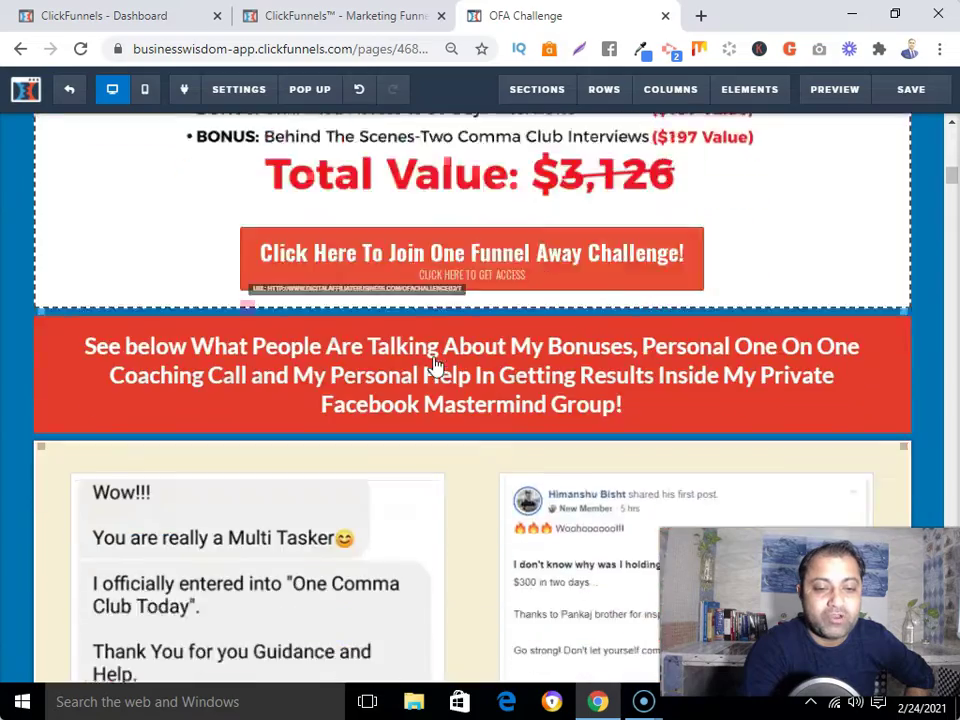
scroll(434, 366, down, 15)
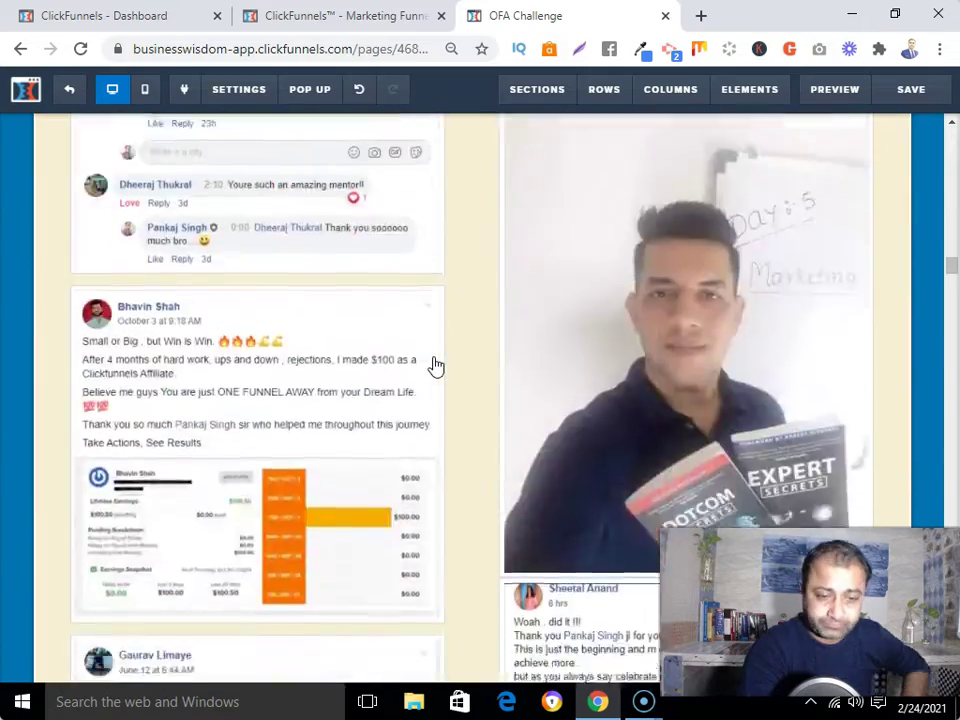
scroll(435, 366, down, 12)
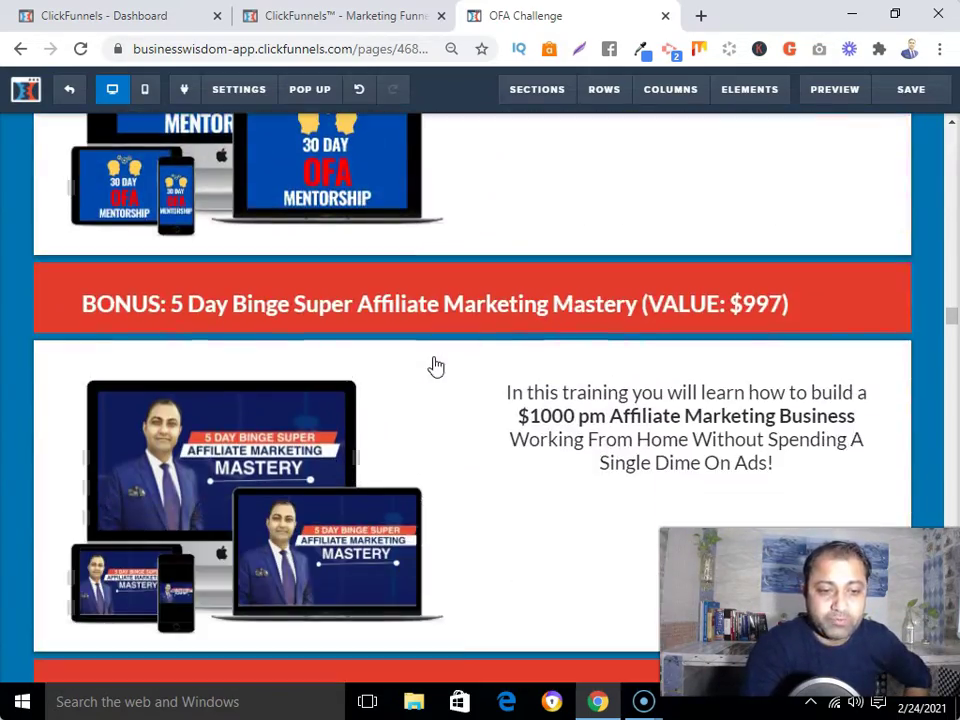
scroll(433, 366, up, 2)
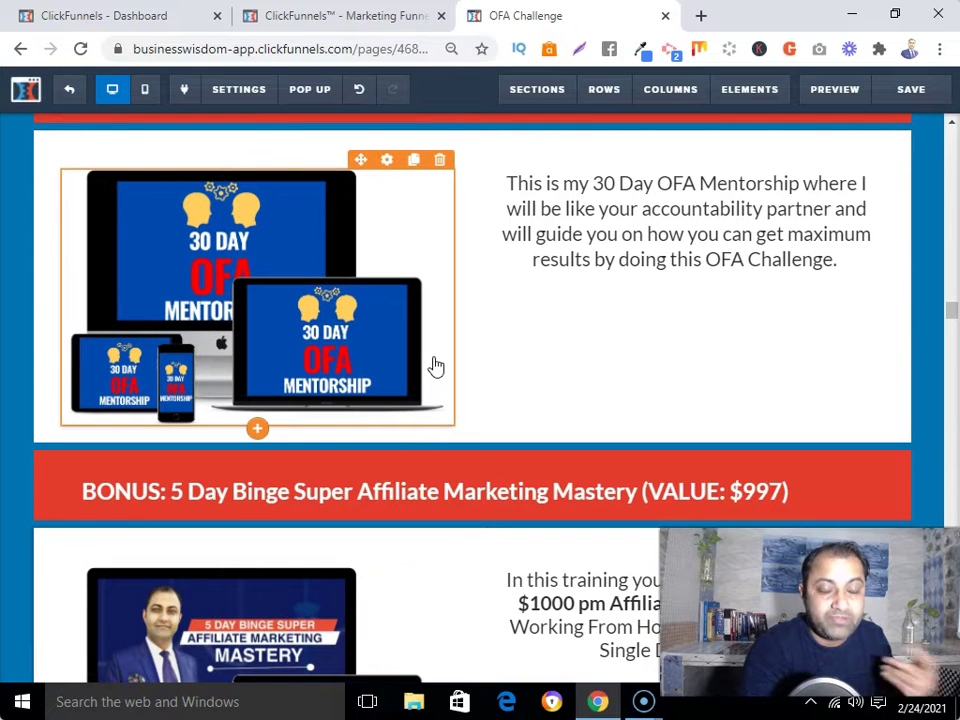
scroll(436, 367, up, 2)
scroll(436, 367, down, 10)
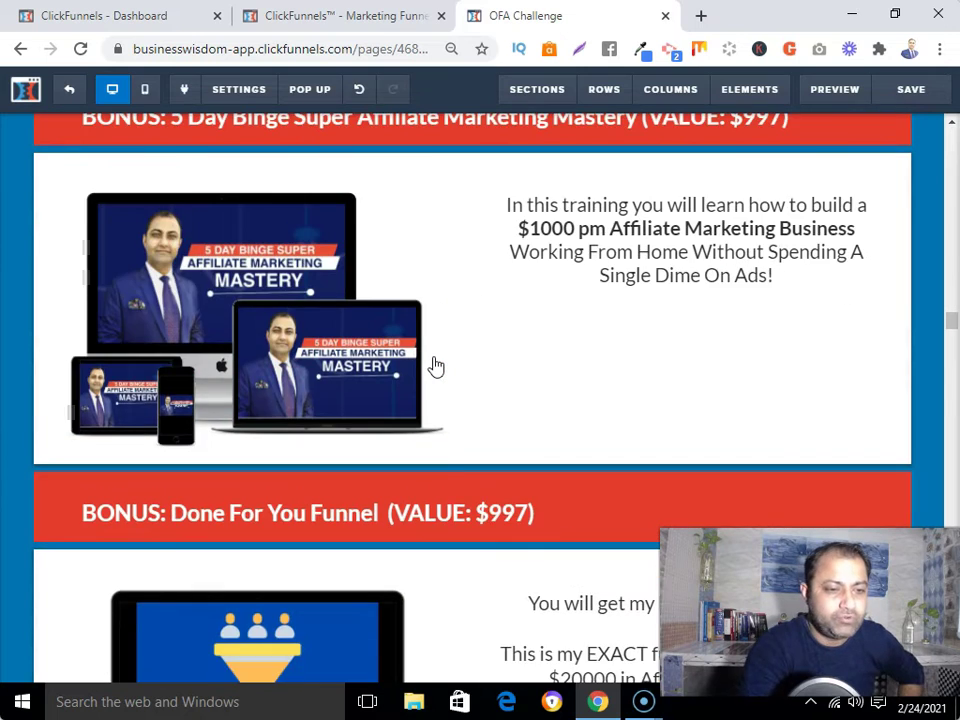
scroll(436, 367, down, 7)
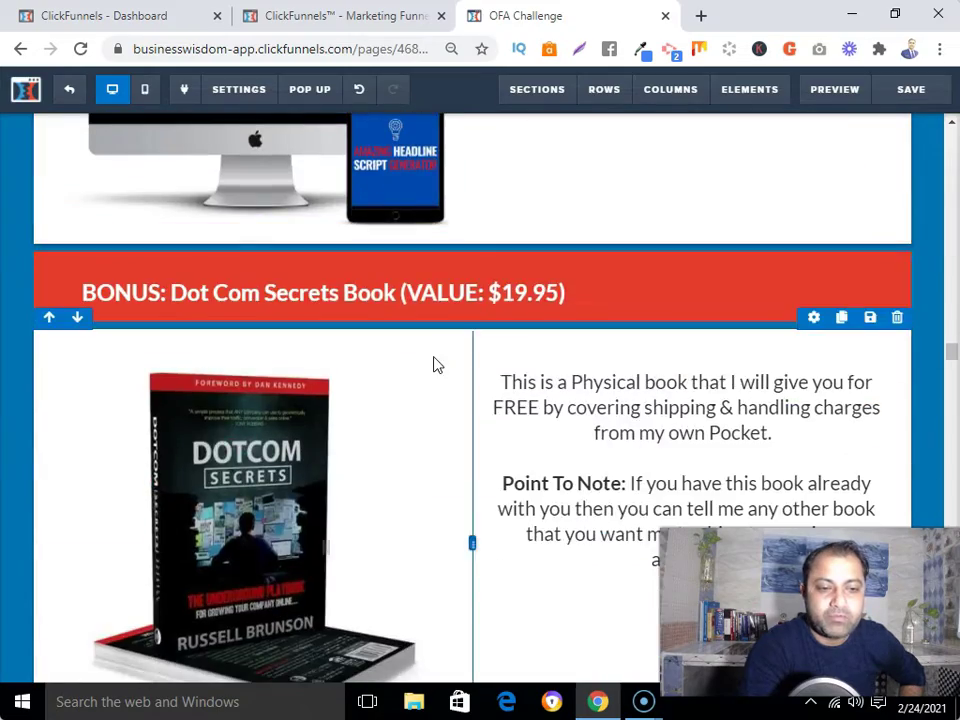
scroll(436, 366, up, 4)
scroll(436, 366, up, 15)
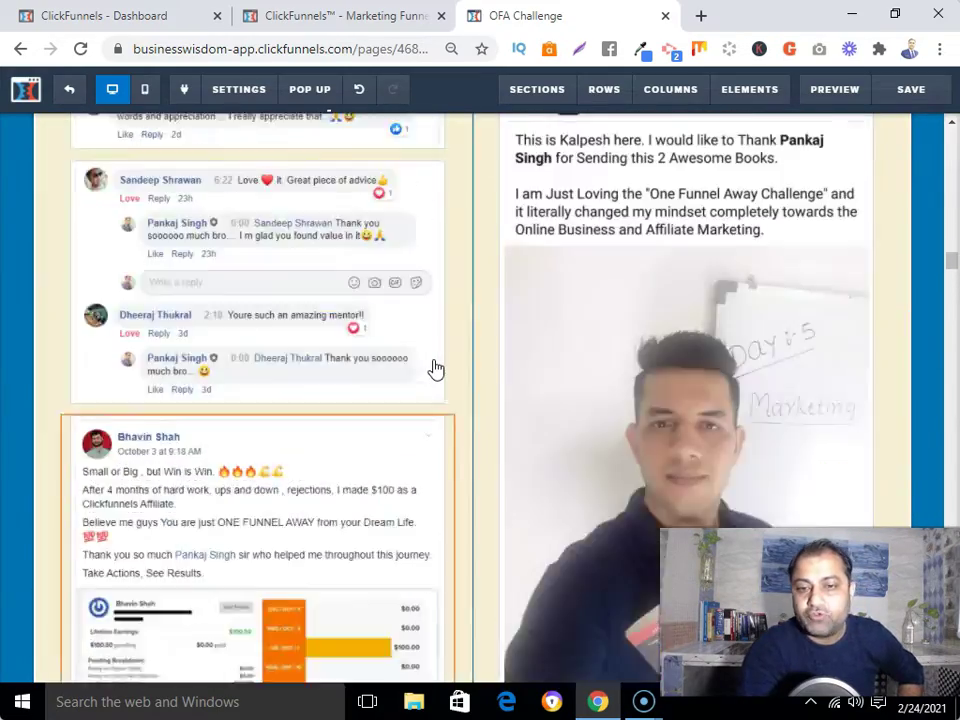
scroll(436, 367, up, 15)
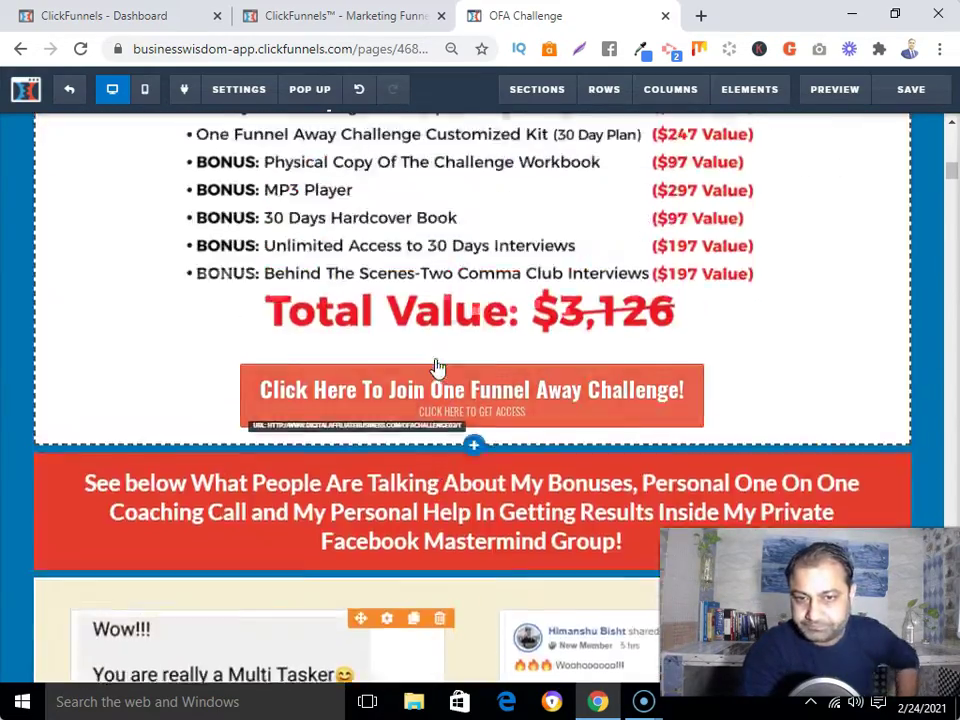
scroll(438, 367, up, 1)
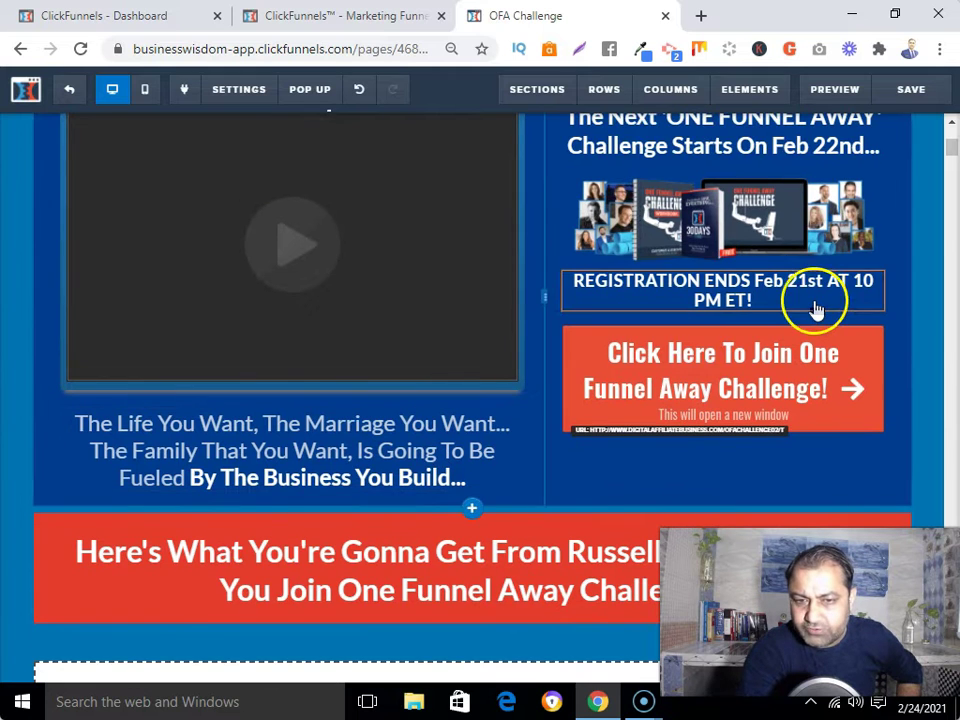
Preview the variation page in a new tab, and return to the editor at the attention line.
scroll(836, 360, up, 3)
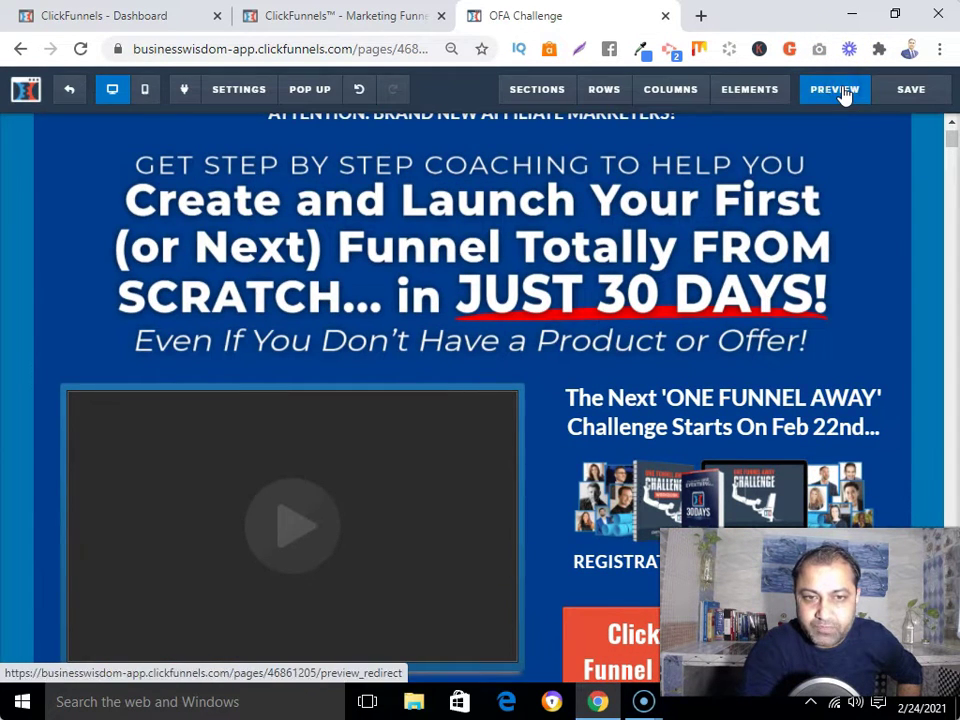
click(836, 89)
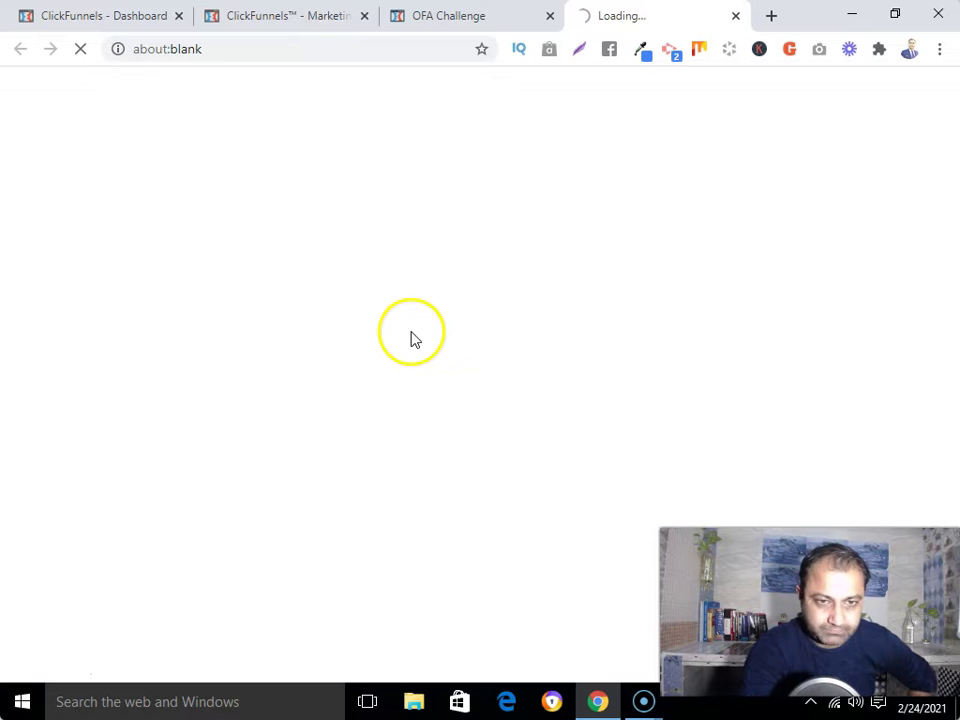
click(448, 15)
scroll(680, 220, up, 1)
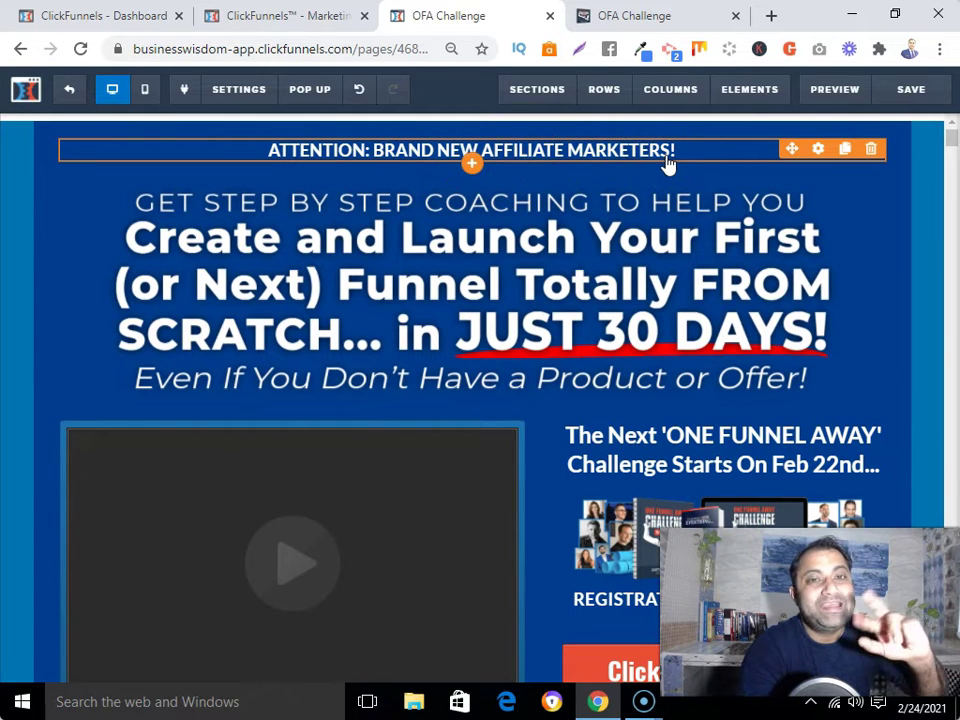
Open the One Funnel Away Challenge sales page from the preview's join link, and check its start and registration dates.
click(662, 15)
scroll(640, 430, down, 2)
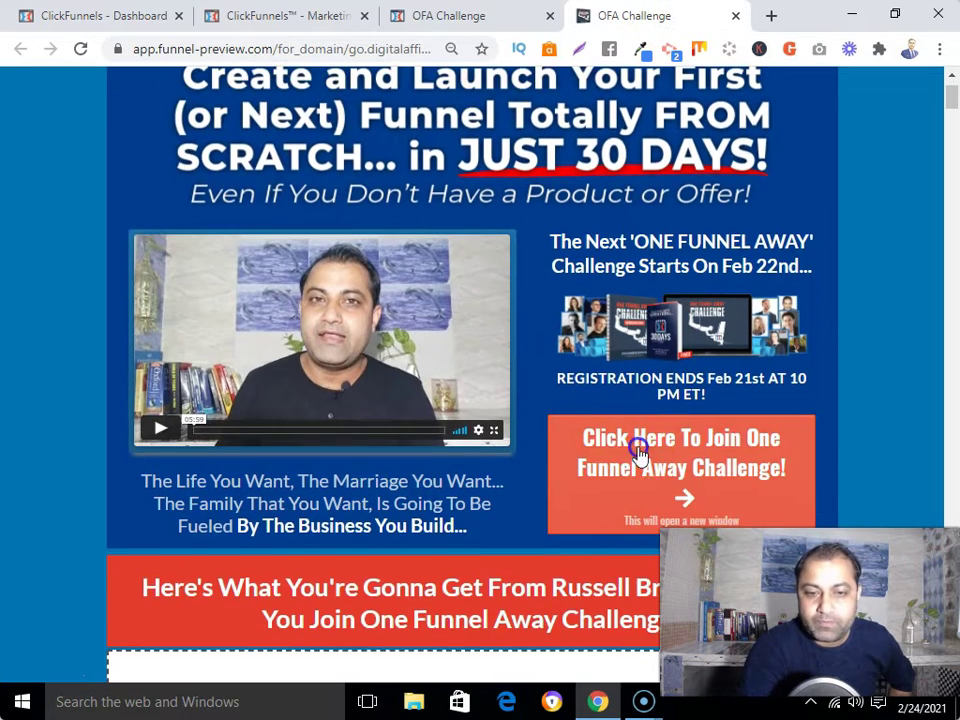
click(638, 455)
click(540, 18)
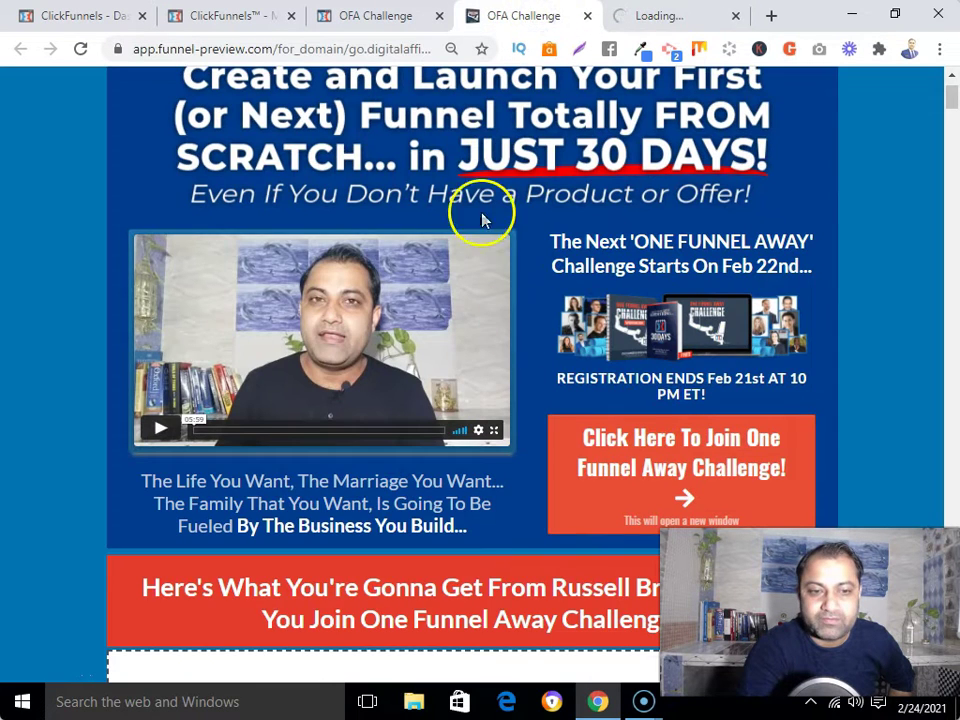
click(652, 16)
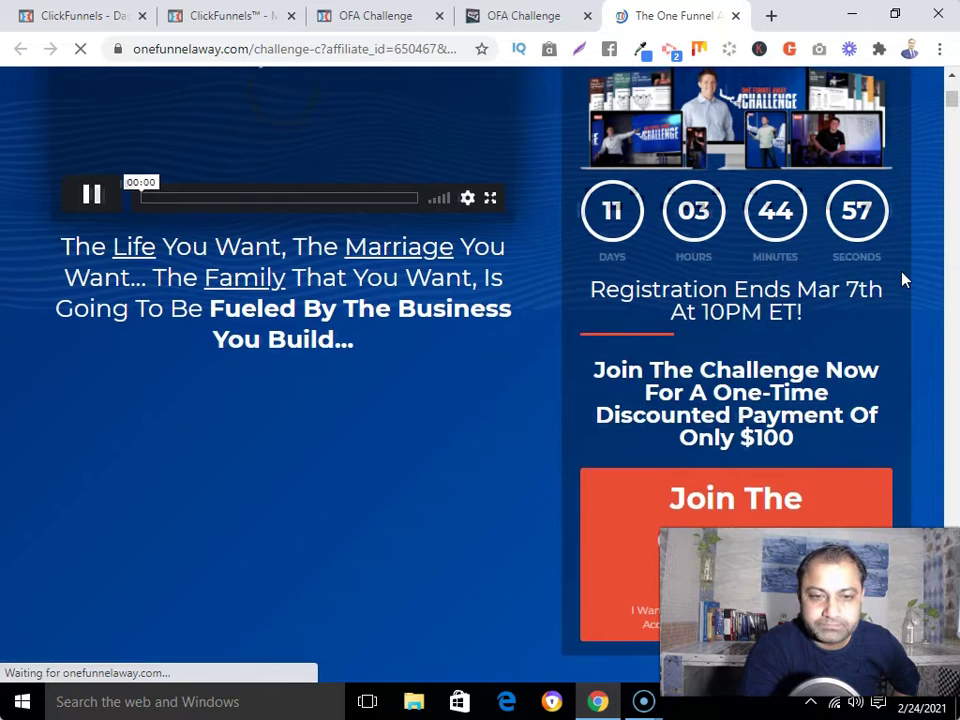
scroll(902, 280, up, 2)
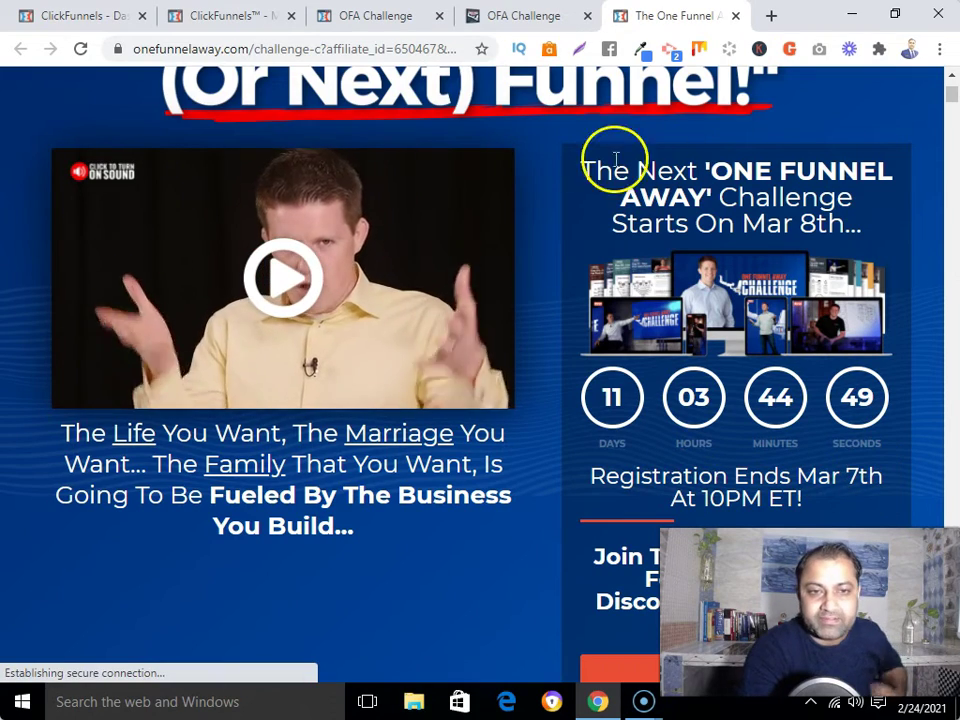
Replace the challenge start date in the variation page's heading with "8th MARCH".
click(396, 26)
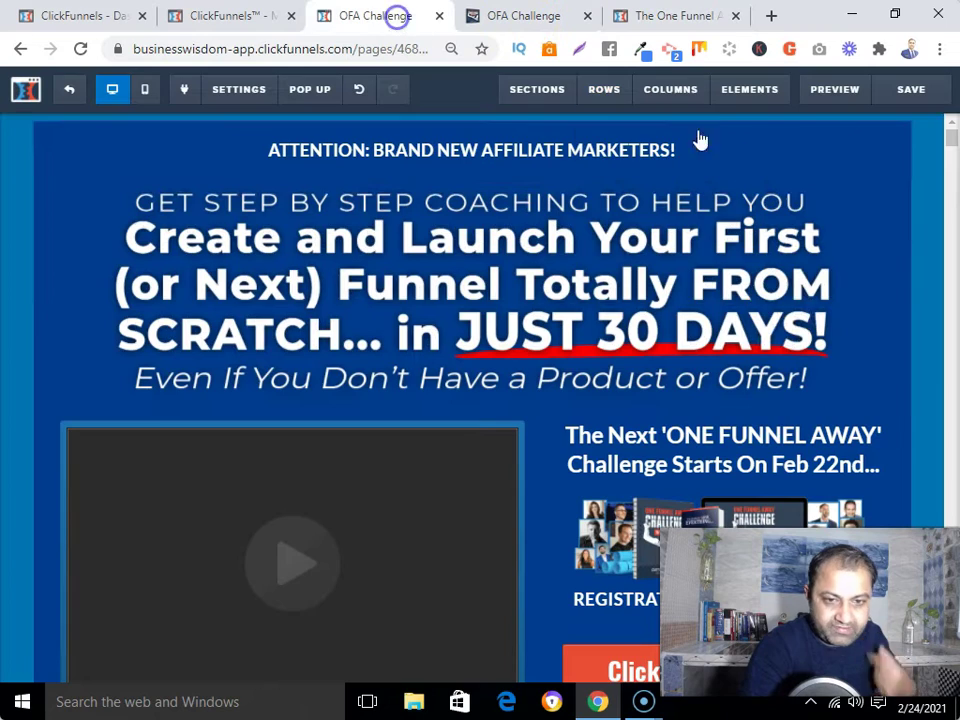
scroll(838, 305, down, 2)
click(780, 274)
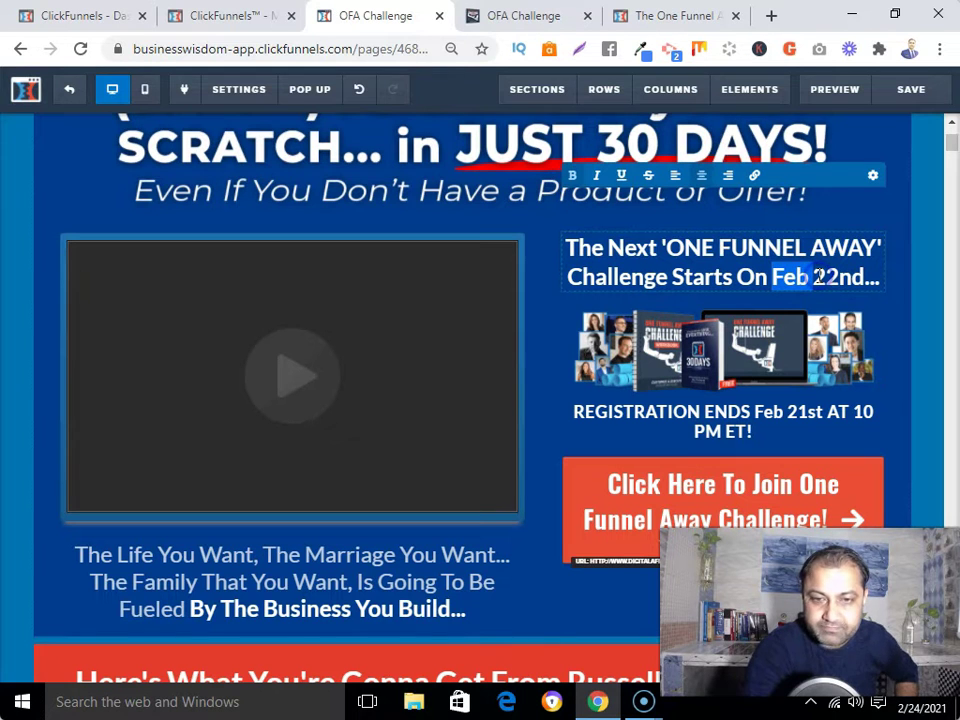
key(Delete)
key(Delete)
key(Delete)
key(Delete)
key(Delete)
key(Delete)
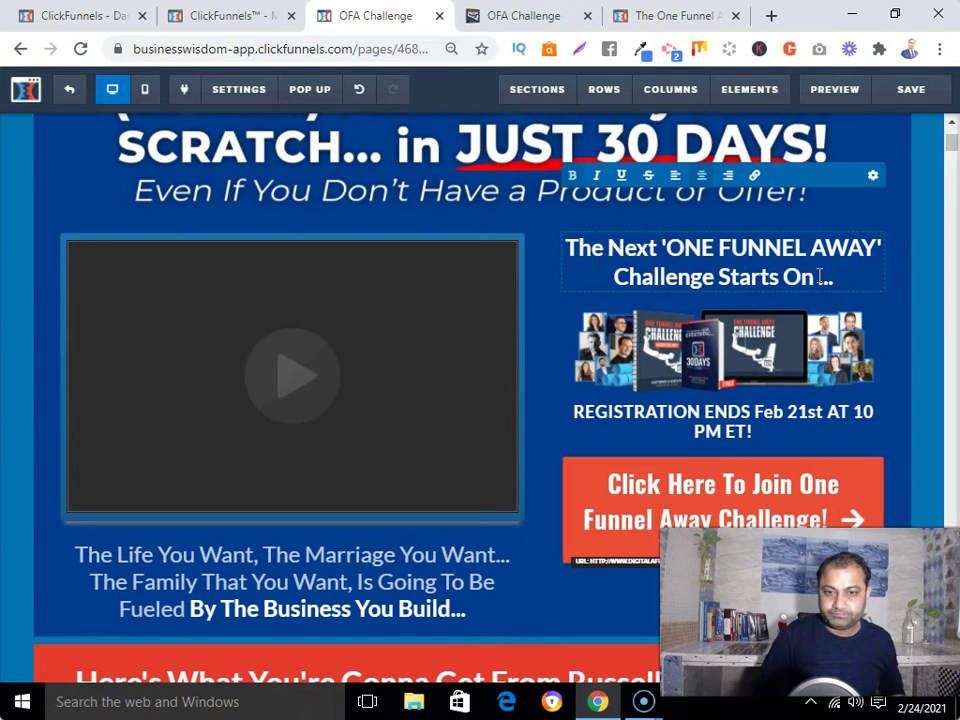
text(8th )
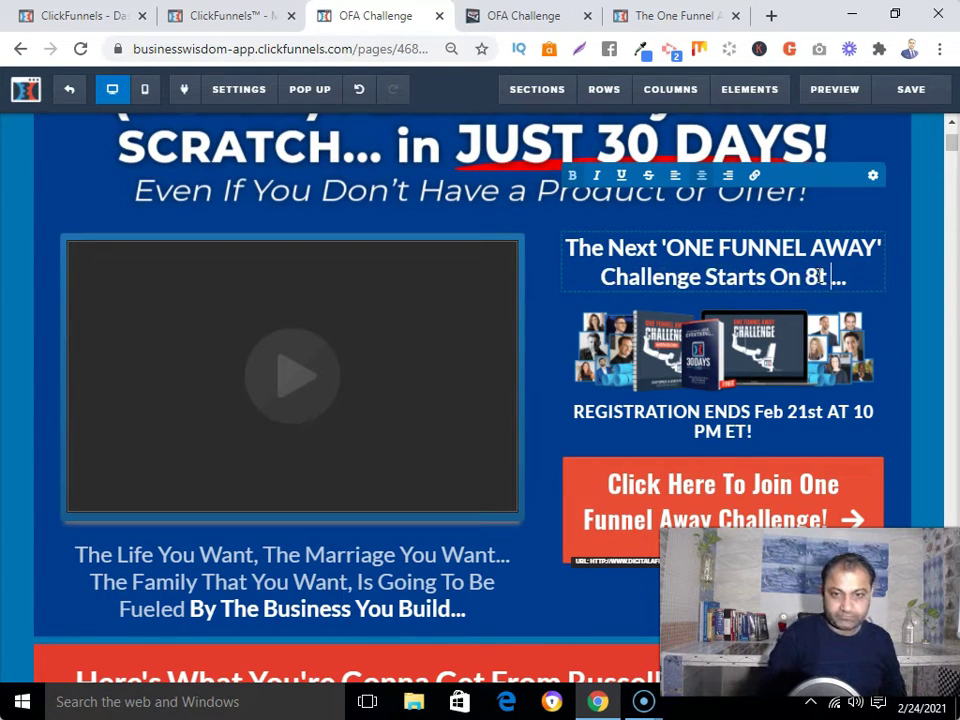
text(MAr)
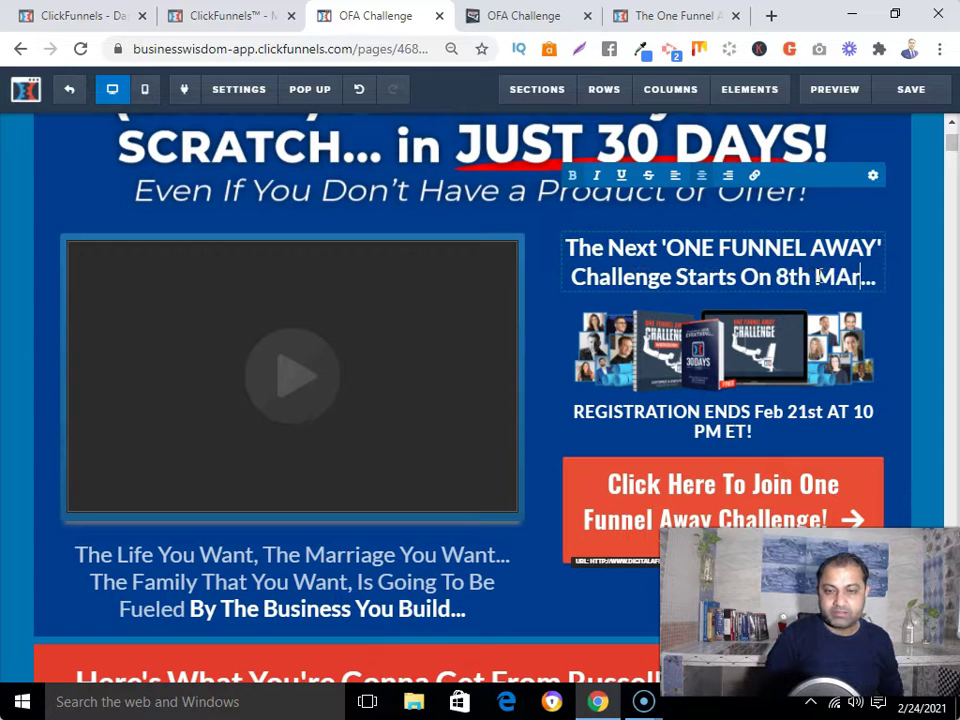
key(BackSpace)
text(RCH)
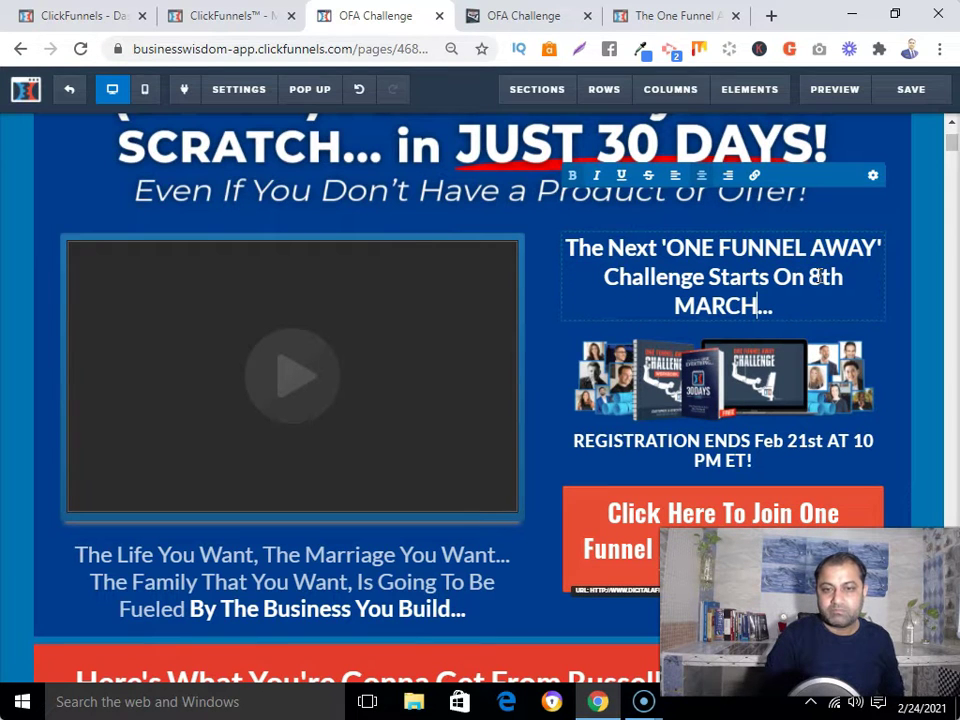
Check the date format on the official challenge page, and reword the heading's start date as "Mar 8th".
click(682, 17)
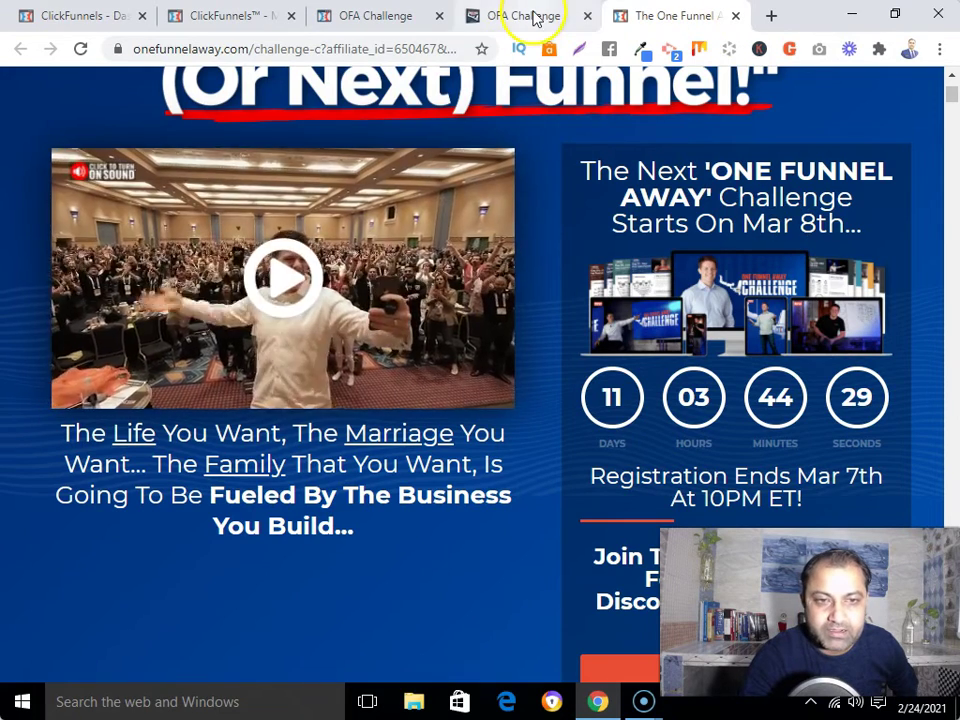
click(405, 17)
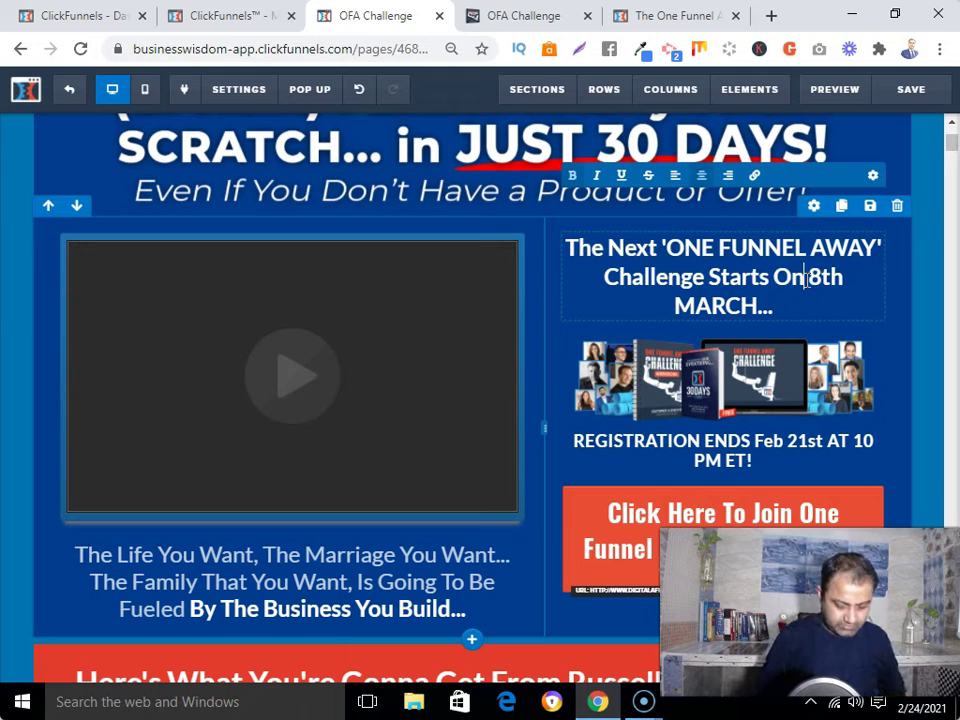
text(Mar)
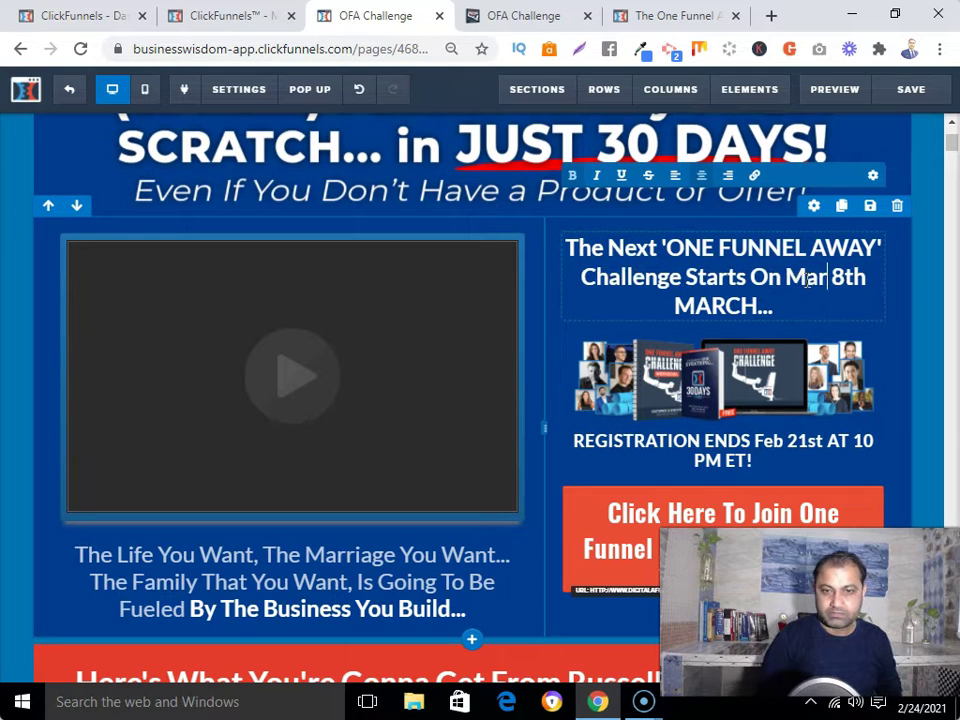
key(BackSpace)
click(756, 316)
Change the registration end date to "Mar 7th", verify it against the official challenge page, and save the variation page.
scroll(765, 321, down, 1)
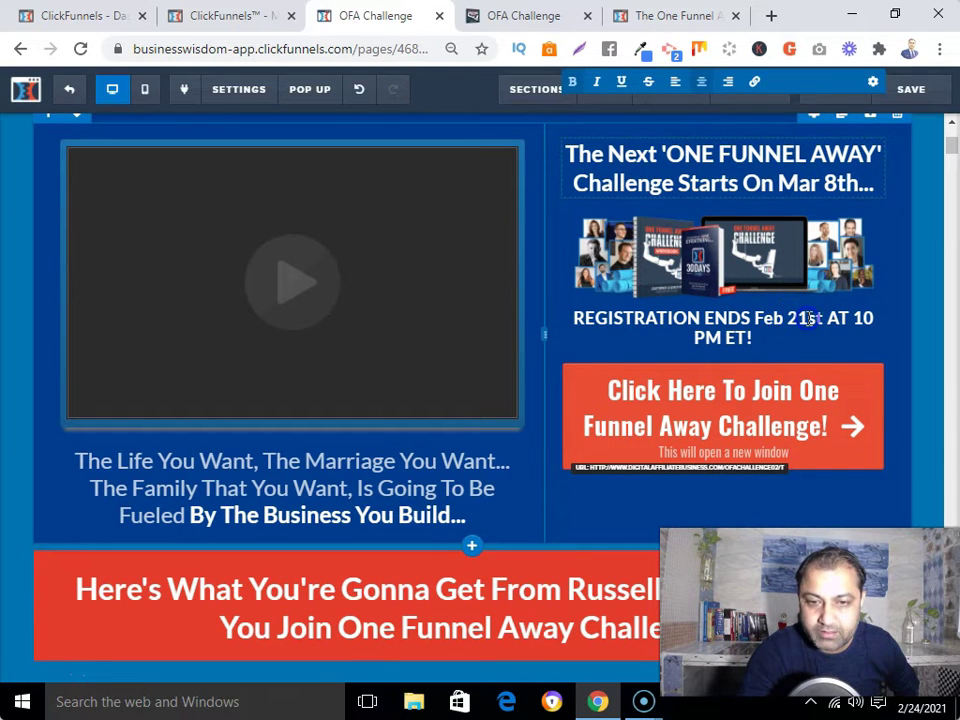
click(767, 320)
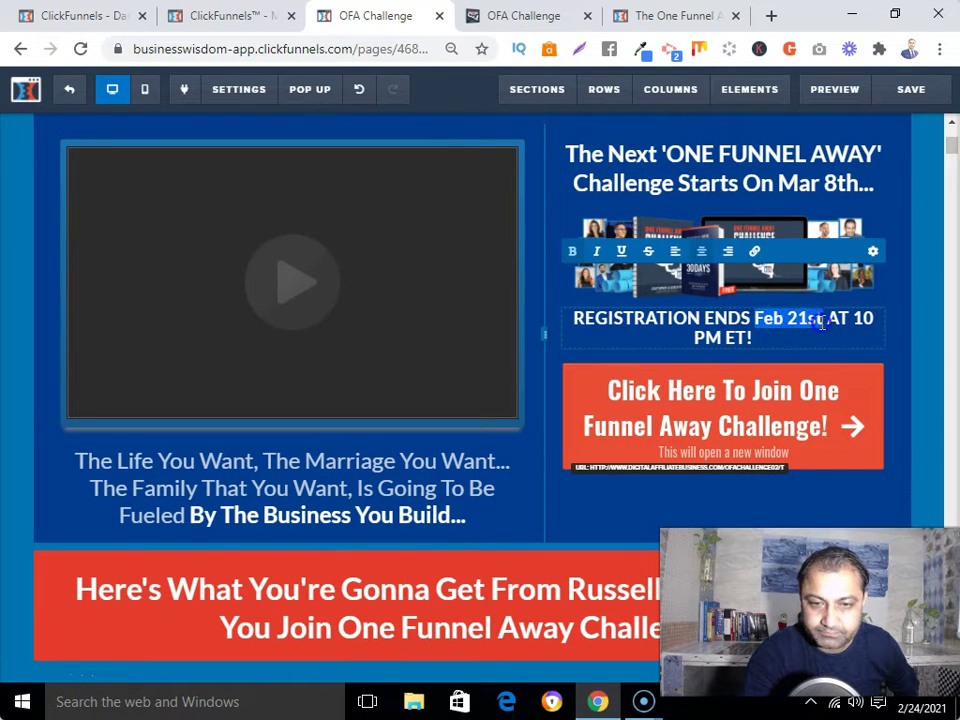
key(BackSpace)
text(Mar 7th)
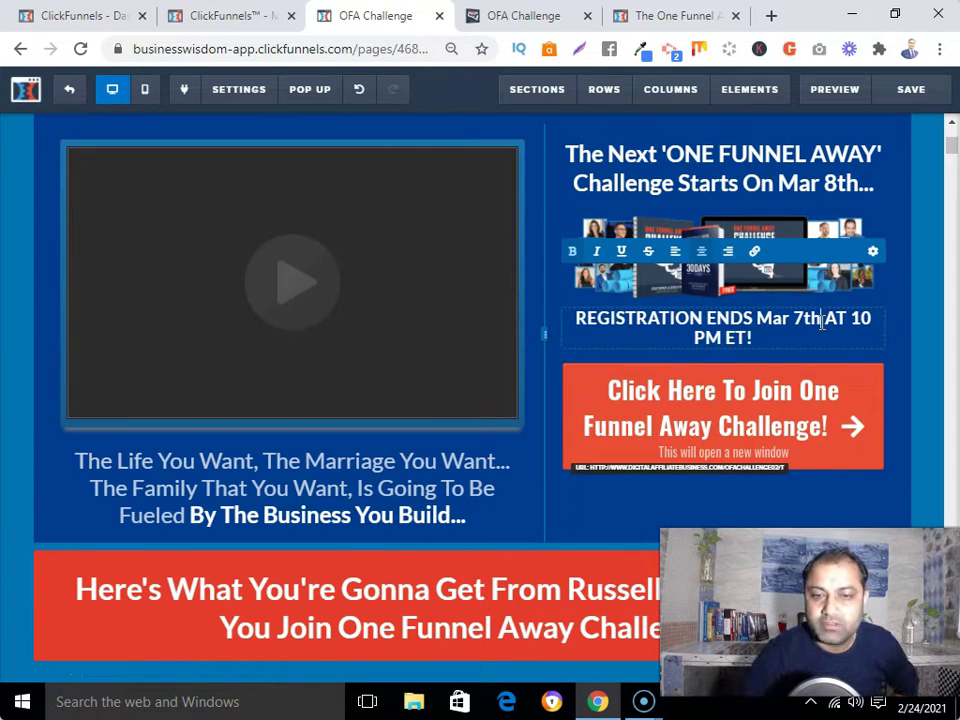
click(668, 15)
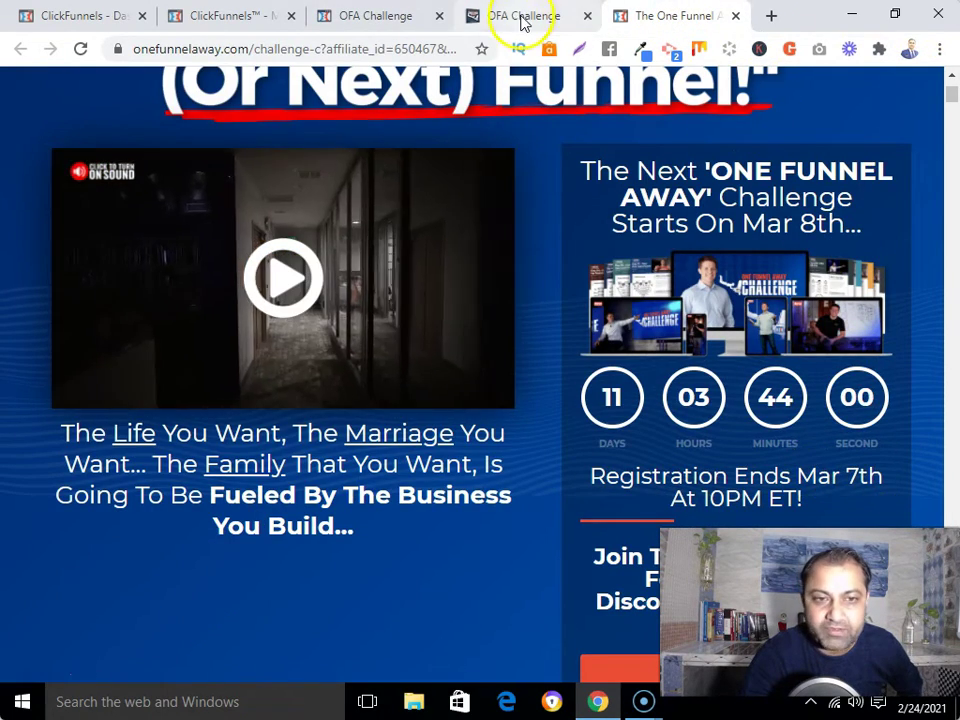
click(360, 16)
click(910, 90)
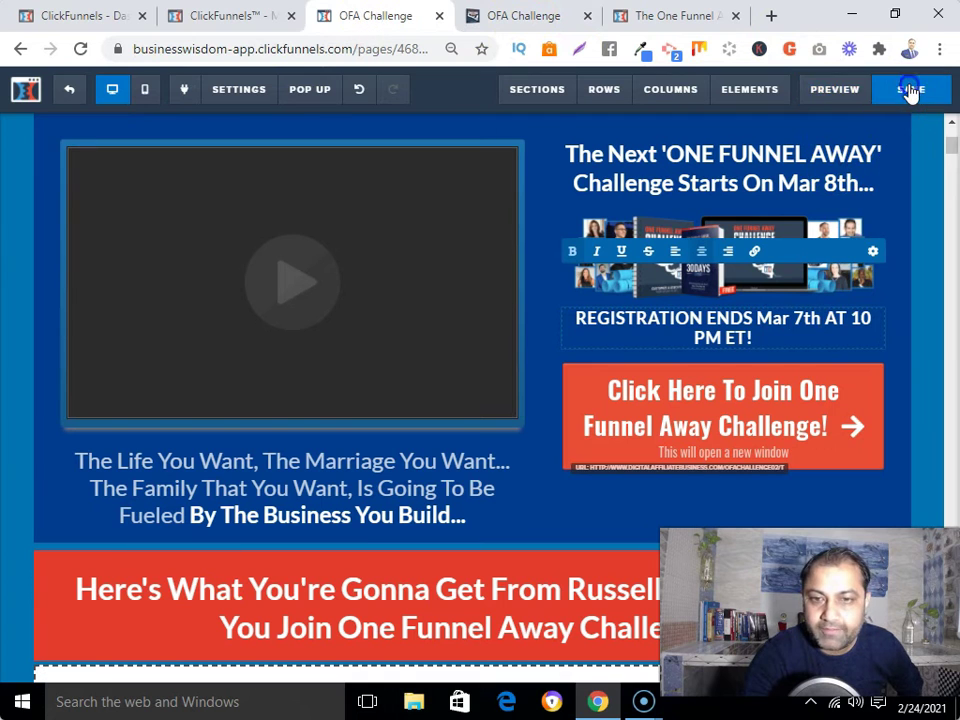
click(724, 300)
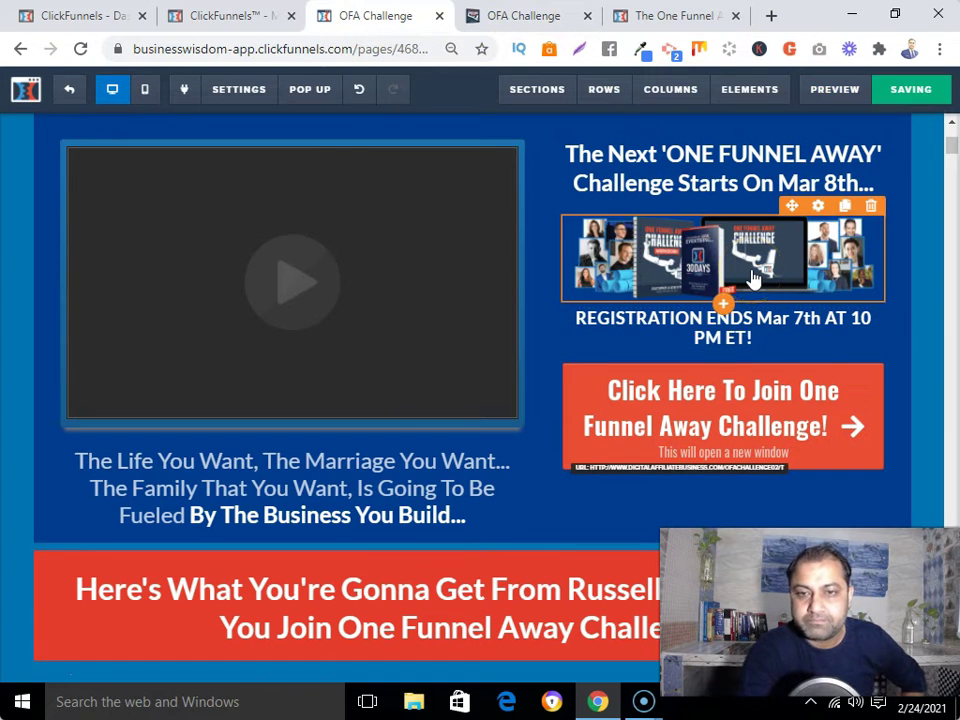
Review the headline, video and registration block of the edited variation page.
scroll(527, 350, down, 1)
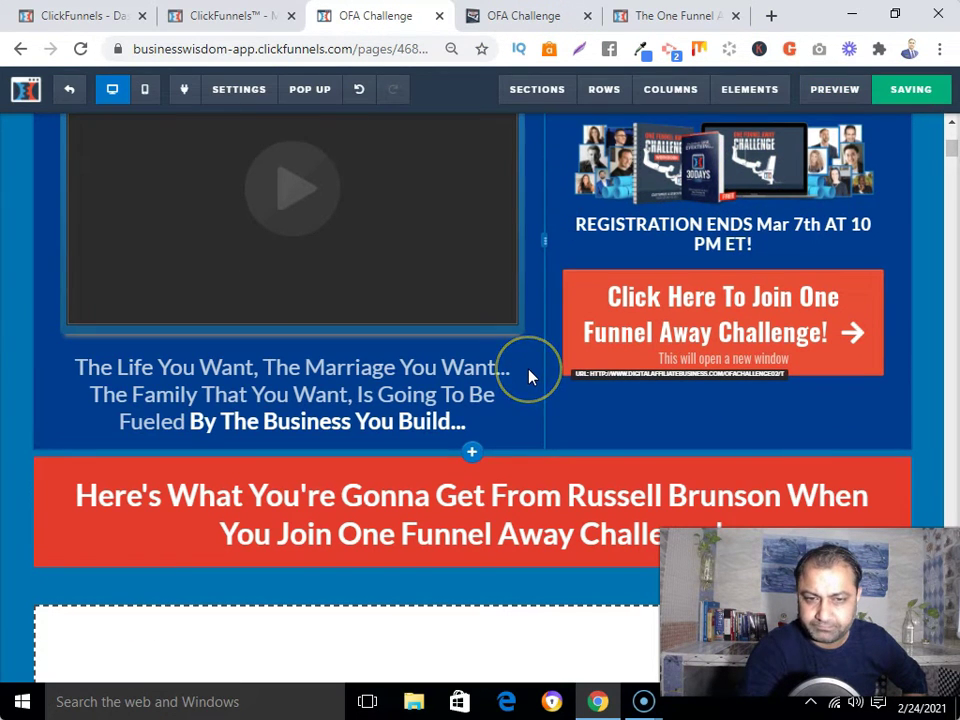
scroll(530, 377, up, 2)
scroll(530, 377, up, 1)
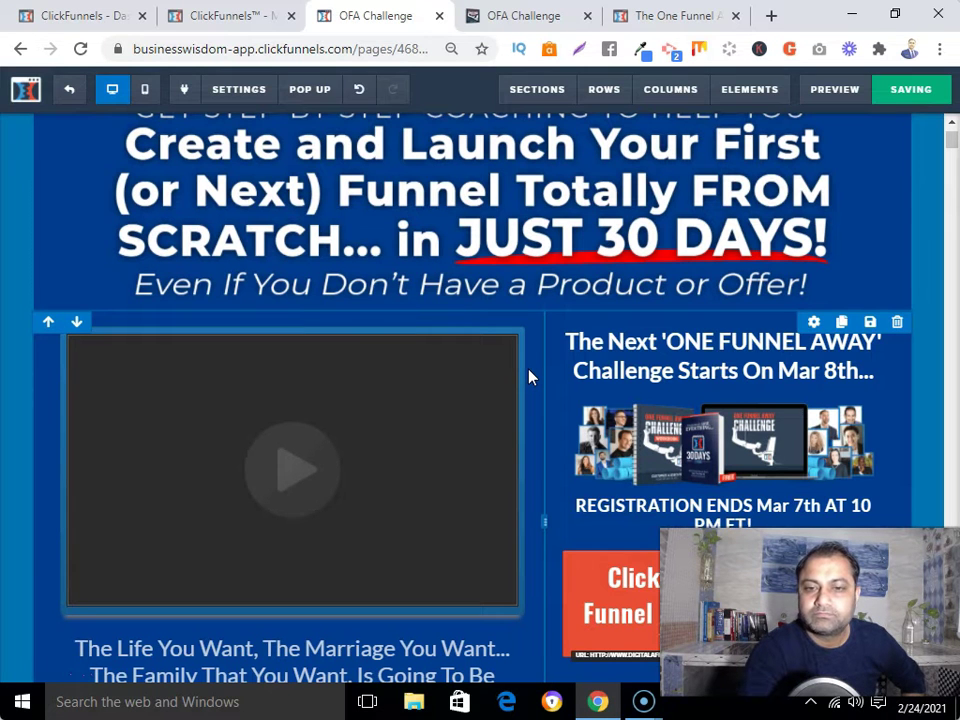
scroll(530, 377, down, 2)
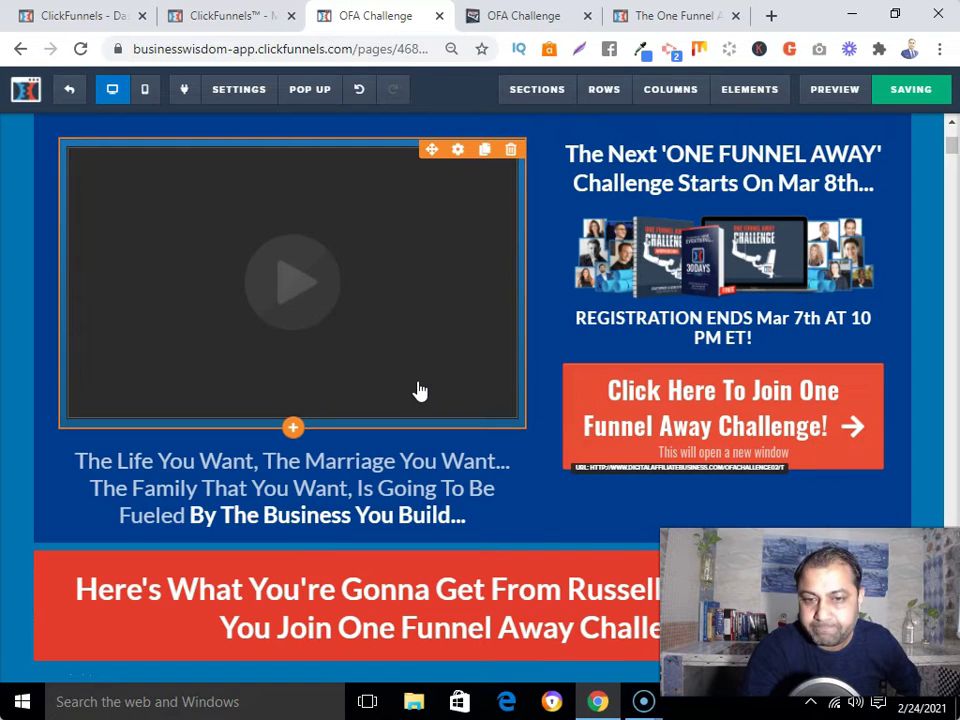
scroll(420, 390, down, 4)
scroll(420, 392, up, 5)
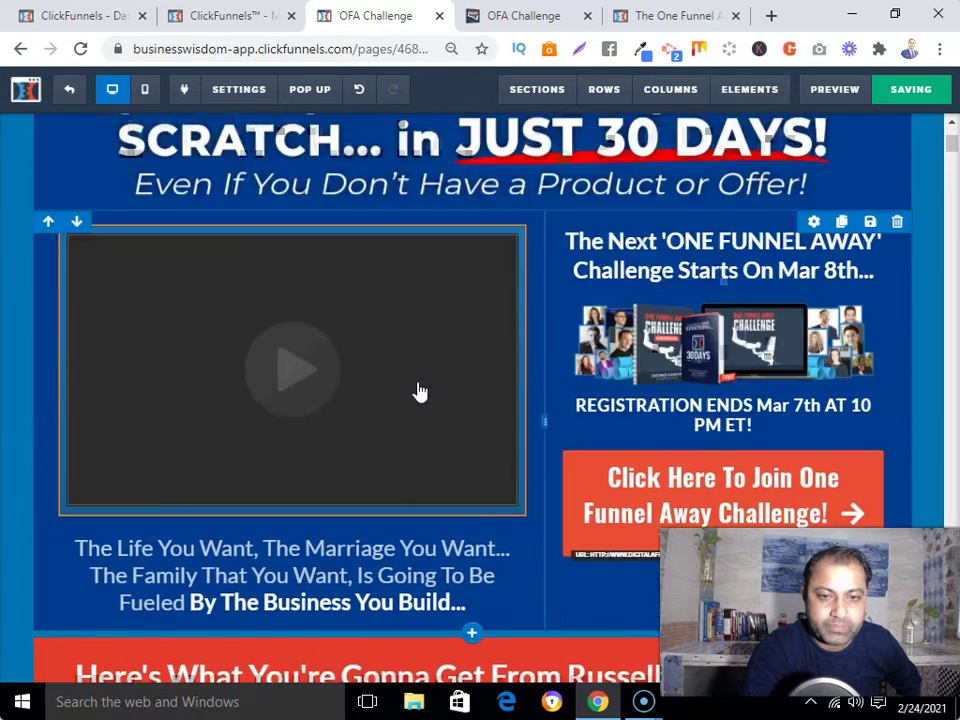
scroll(420, 392, up, 2)
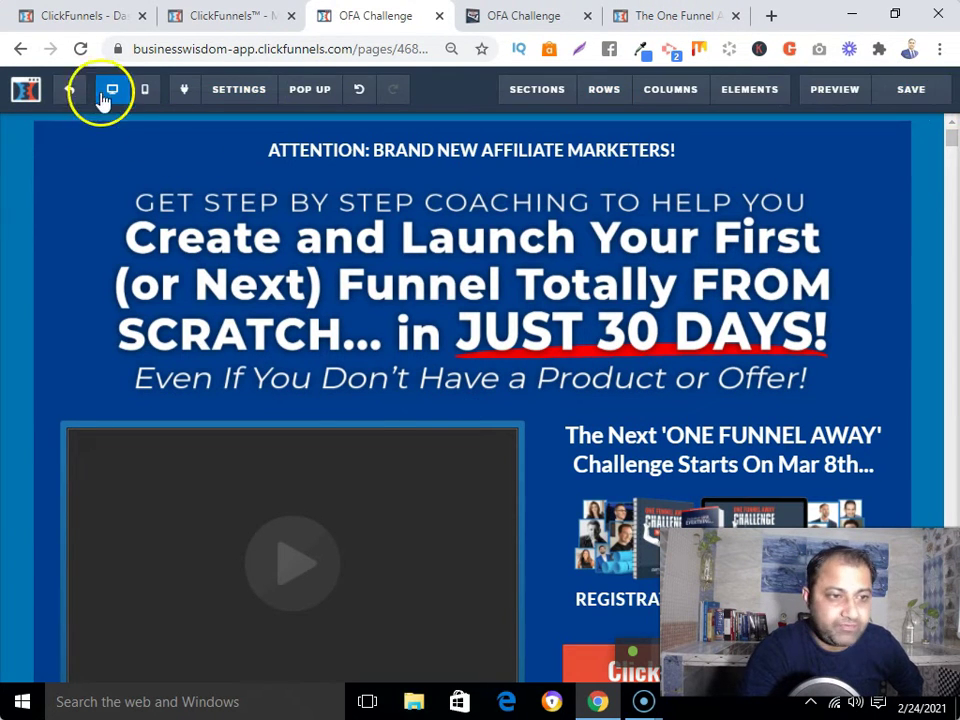
Return to the OFA New Bonus12 funnel overview, and set the traffic split to 50% control and 50% variation.
click(71, 96)
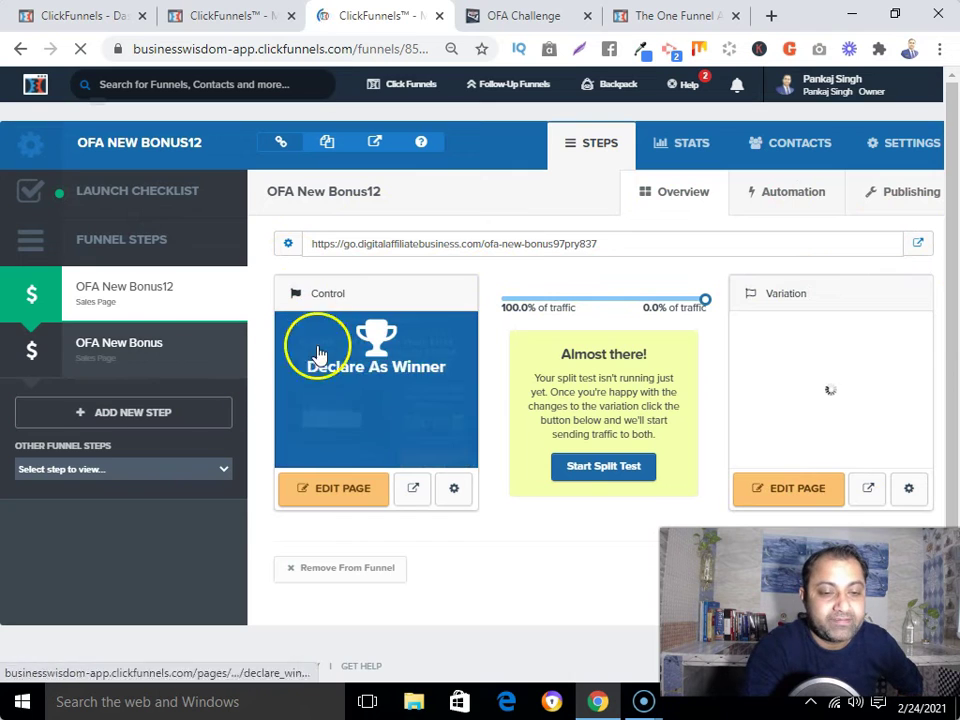
click(812, 388)
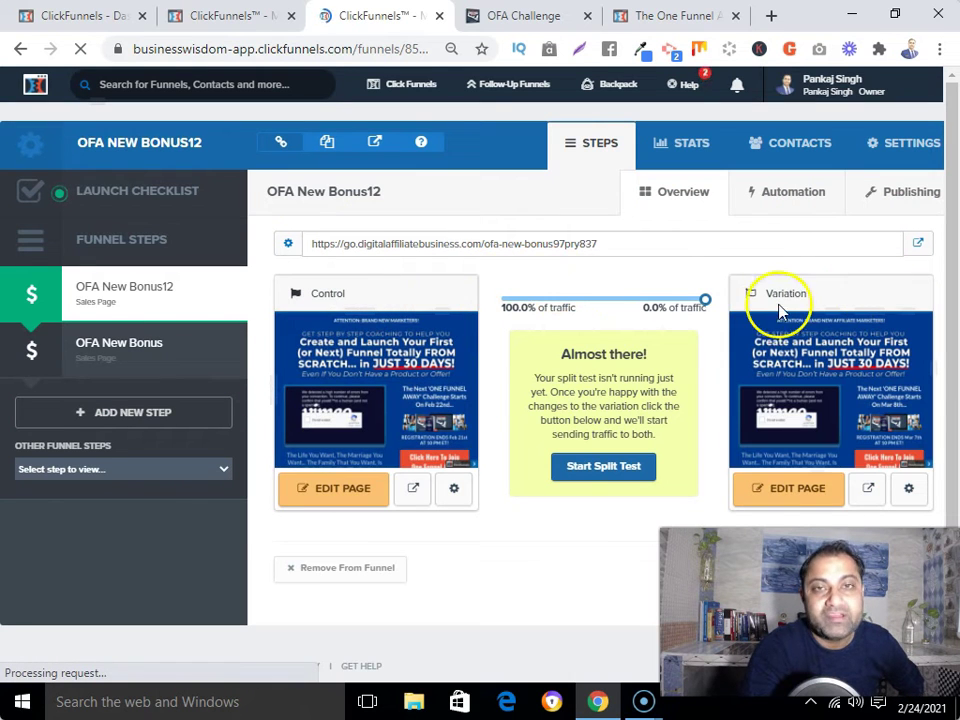
drag(706, 301, 671, 302)
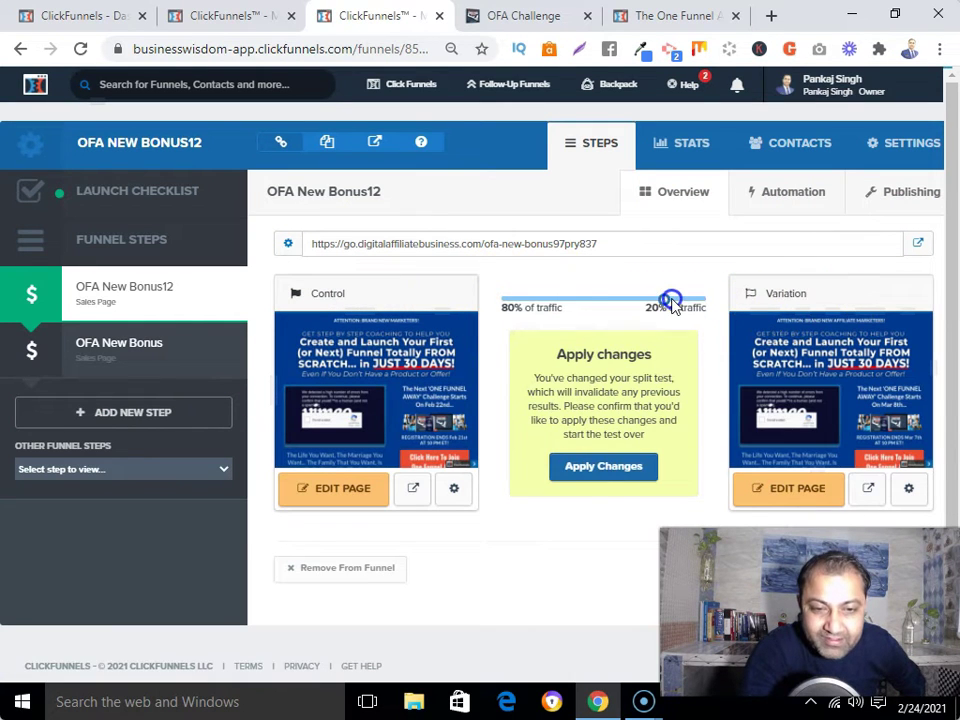
drag(604, 306, 611, 306)
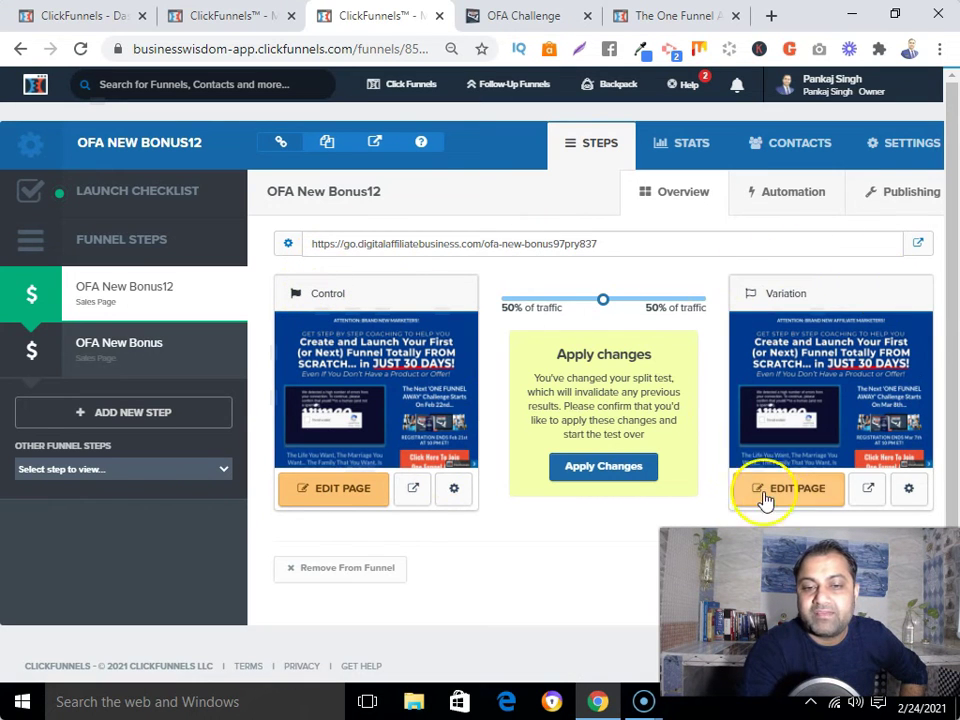
mouse_move(833, 368)
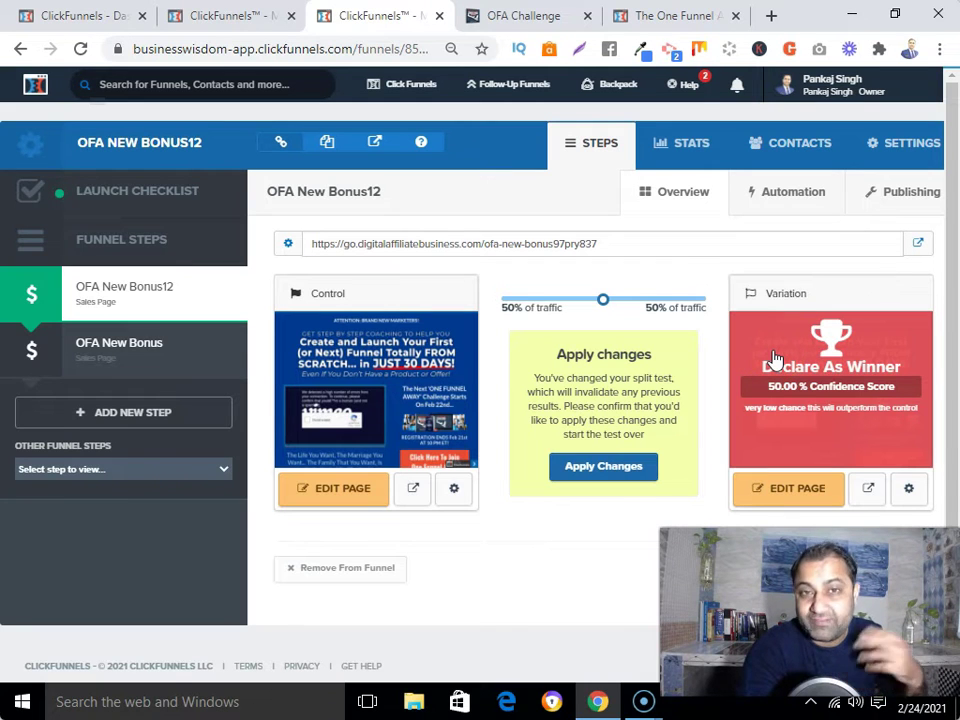
click(603, 466)
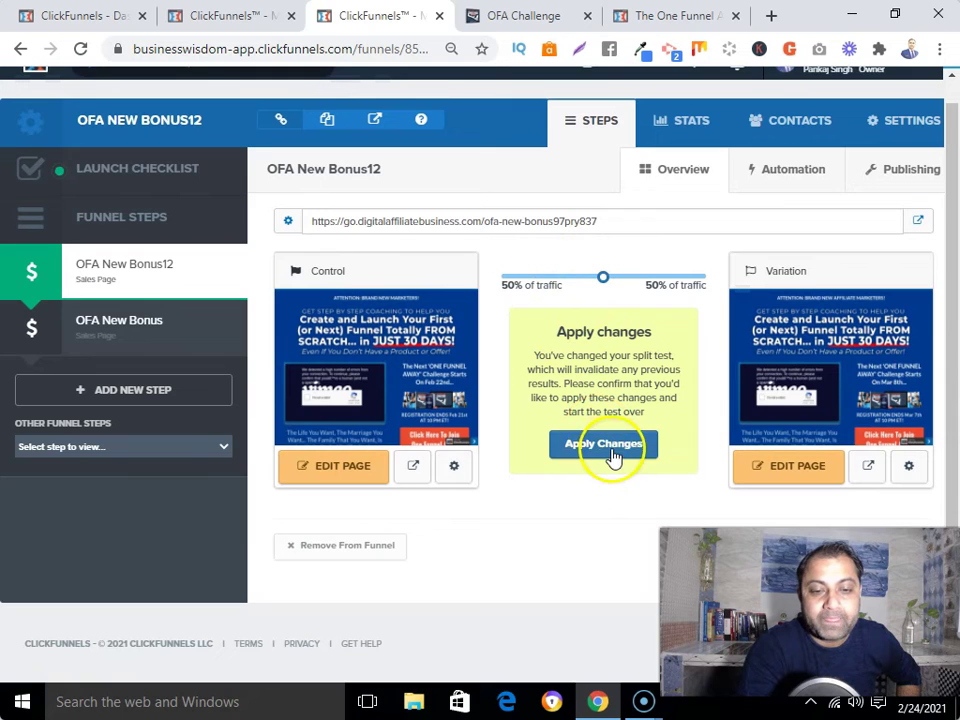
Try a traffic split of 39% control and 61% variation, and restore the 50/50 split.
click(604, 279)
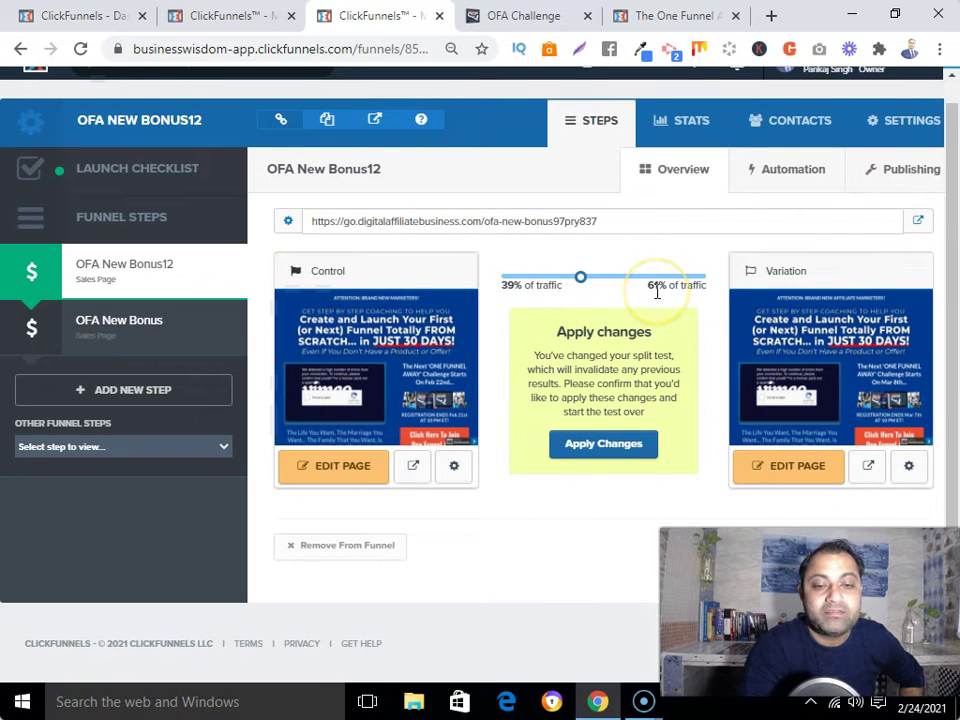
click(821, 381)
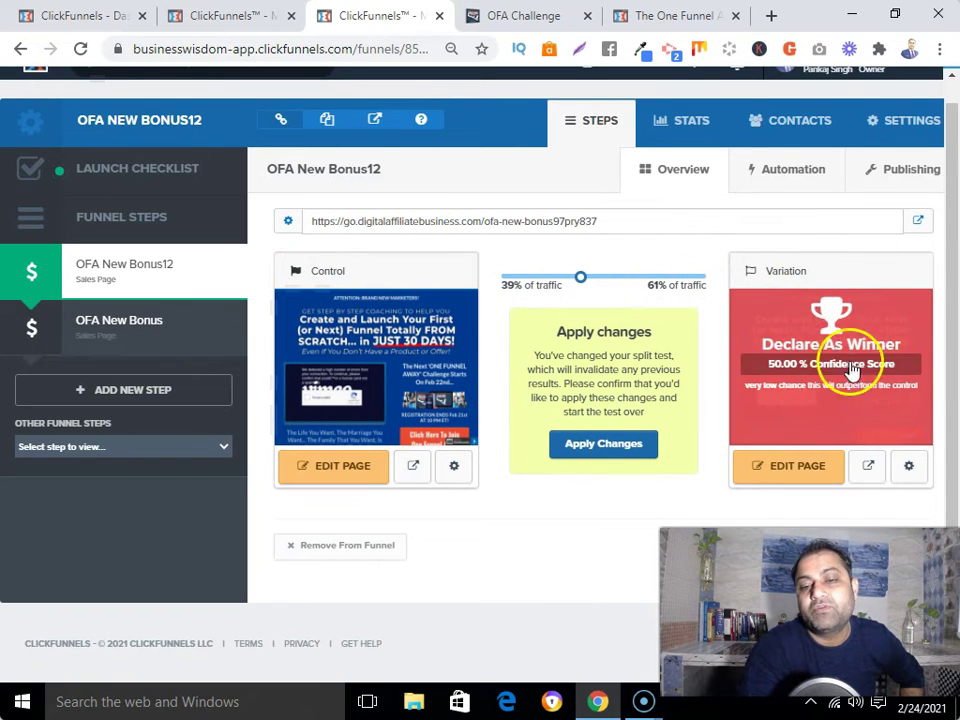
click(595, 287)
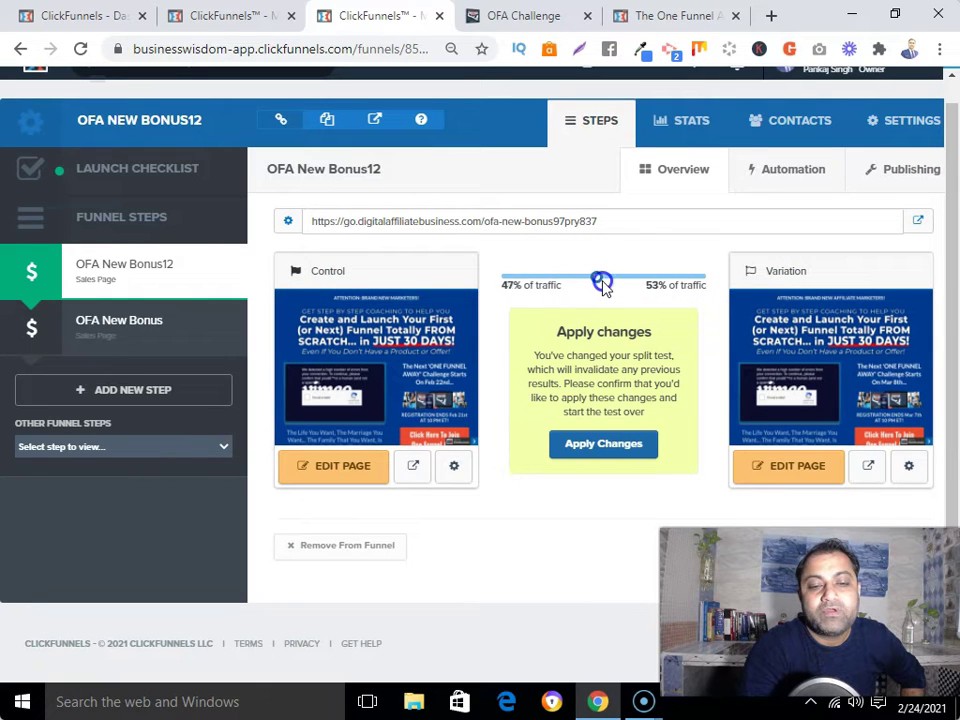
drag(619, 289, 609, 290)
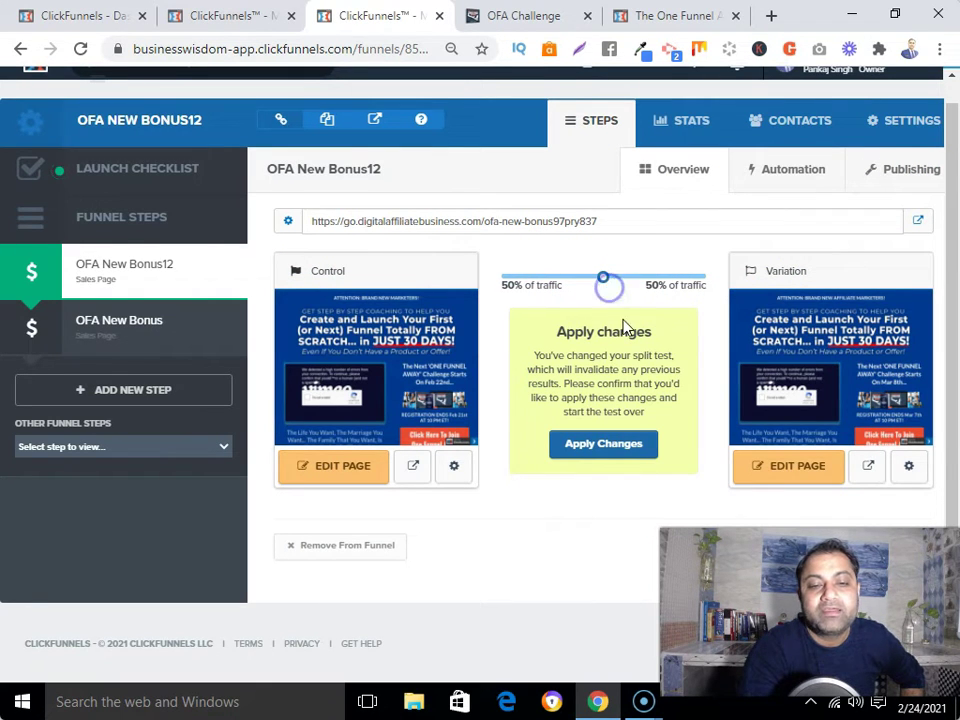
Apply the split-test changes, and look at the Declare As Winner options on the variation and control pages.
click(607, 446)
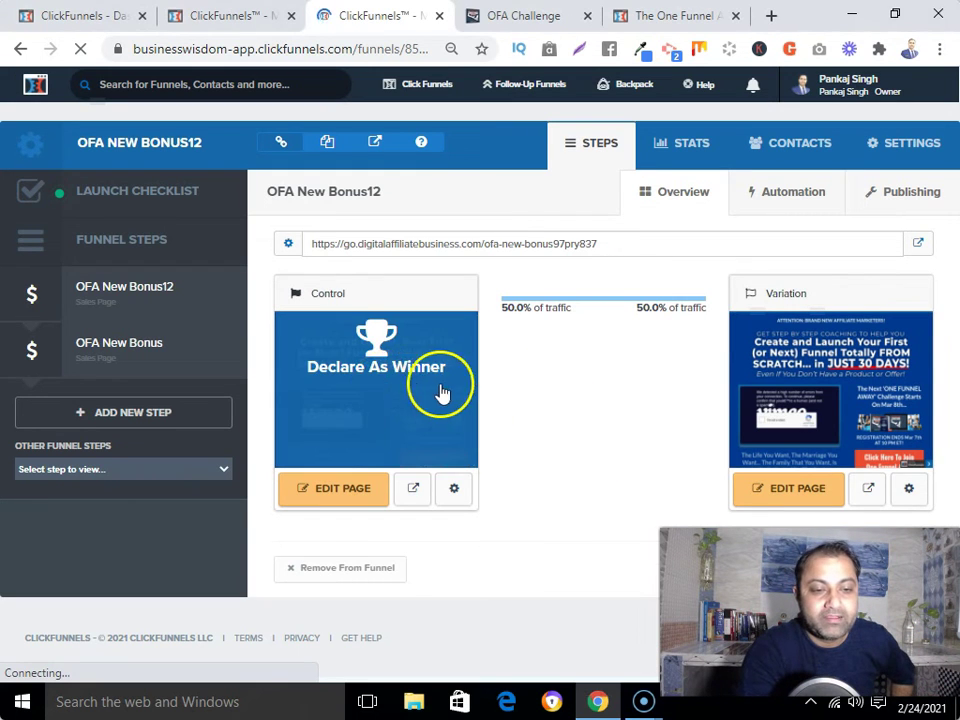
mouse_move(832, 401)
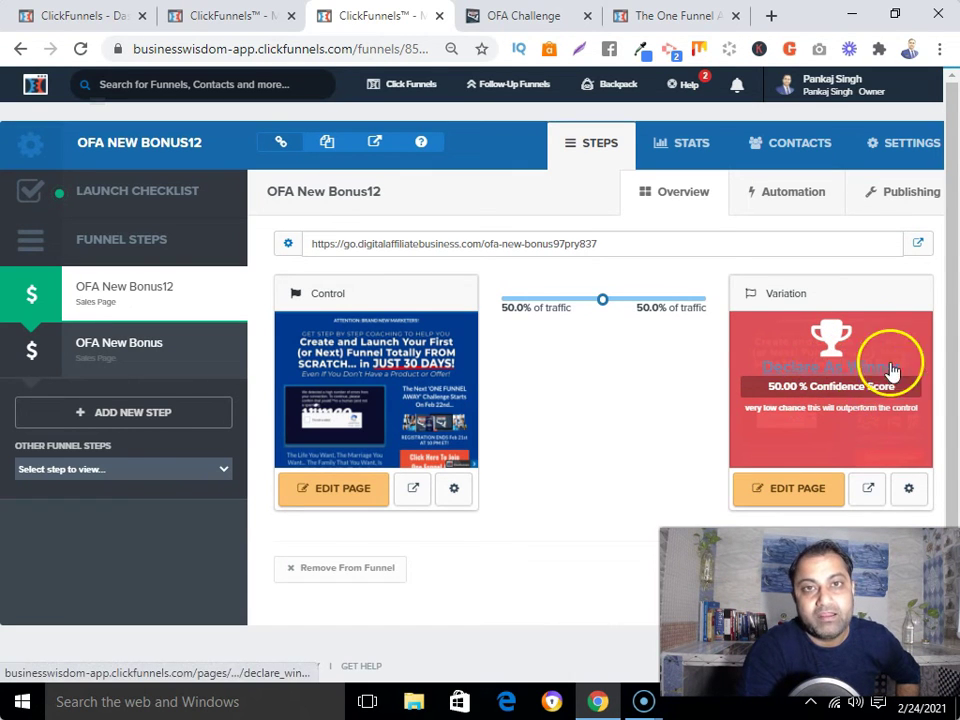
mouse_move(471, 413)
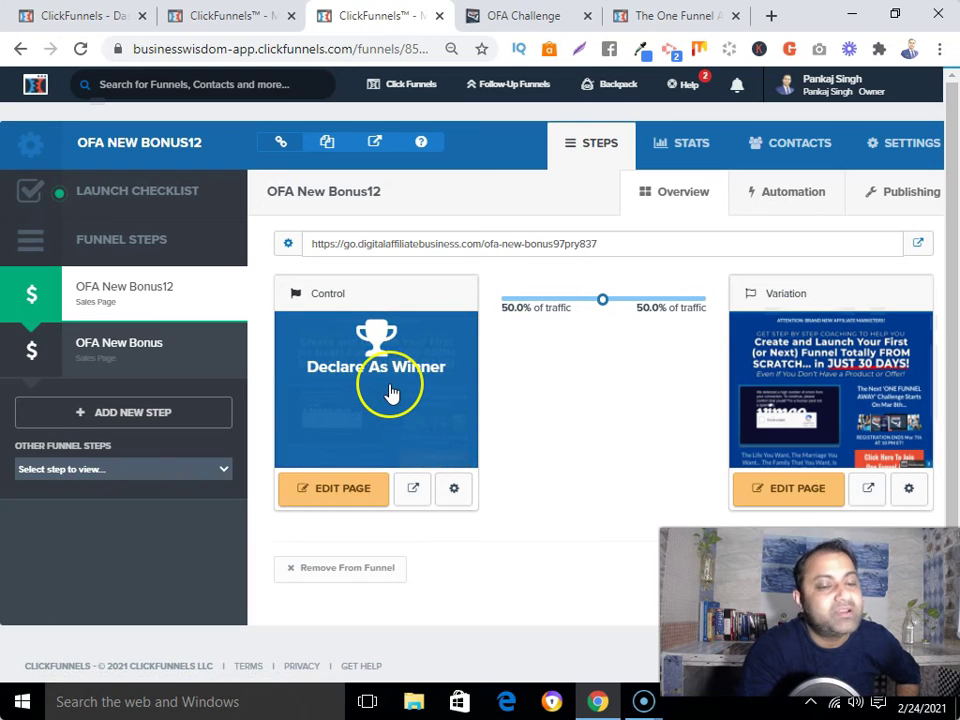